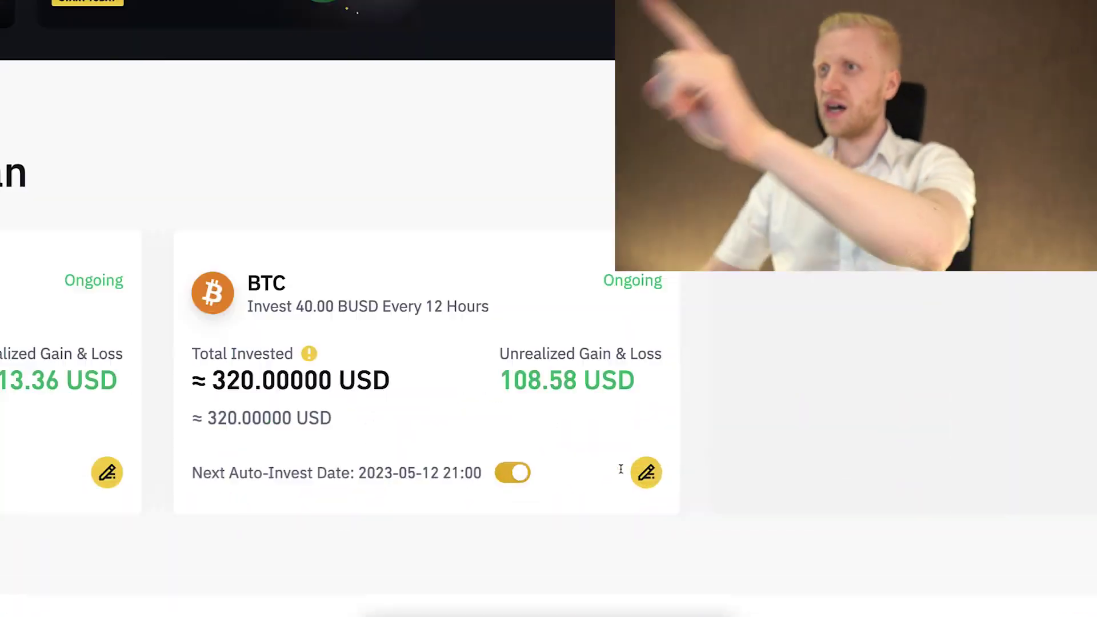
Step: Highlight the two BTC plans' unrealized gains of 108.58 USD and 2,013.36 USD
{"action": "left_click_drag", "start_coordinate": [432, 323], "coordinate": [628, 320]}
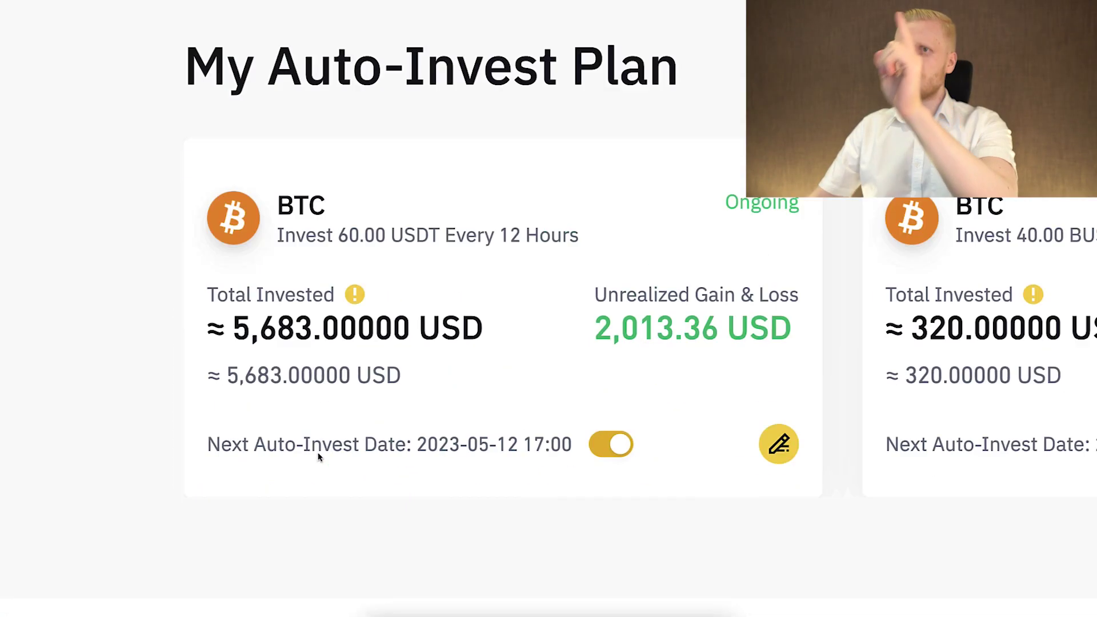
{"action": "left_click_drag", "start_coordinate": [911, 337], "coordinate": [457, 343]}
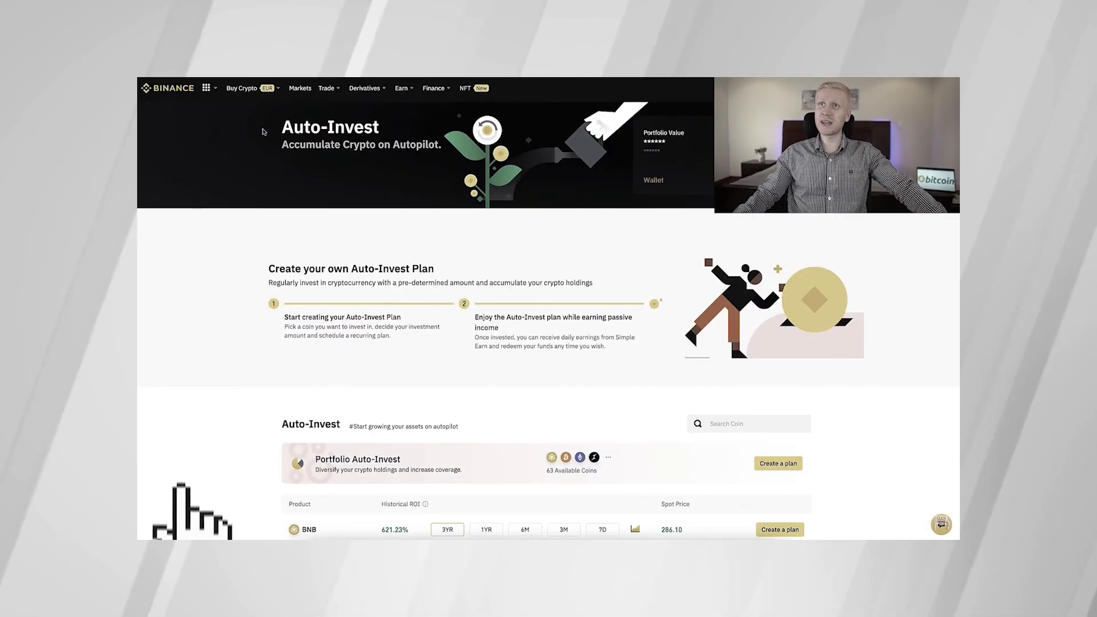
Step: Highlight the Auto-Invest title and its 'Accumulate Crypto on Autopilot' tagline
{"action": "left_click_drag", "start_coordinate": [277, 120], "coordinate": [302, 175]}
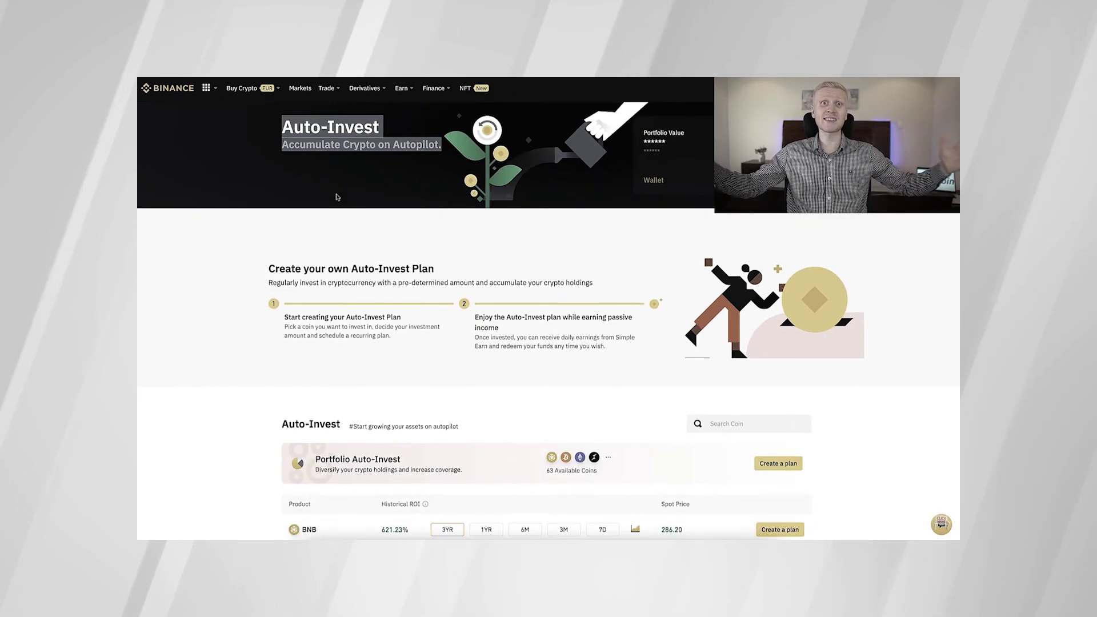
{"action": "scroll", "coordinate": [343, 257], "scroll_direction": "down", "scroll_amount": 5}
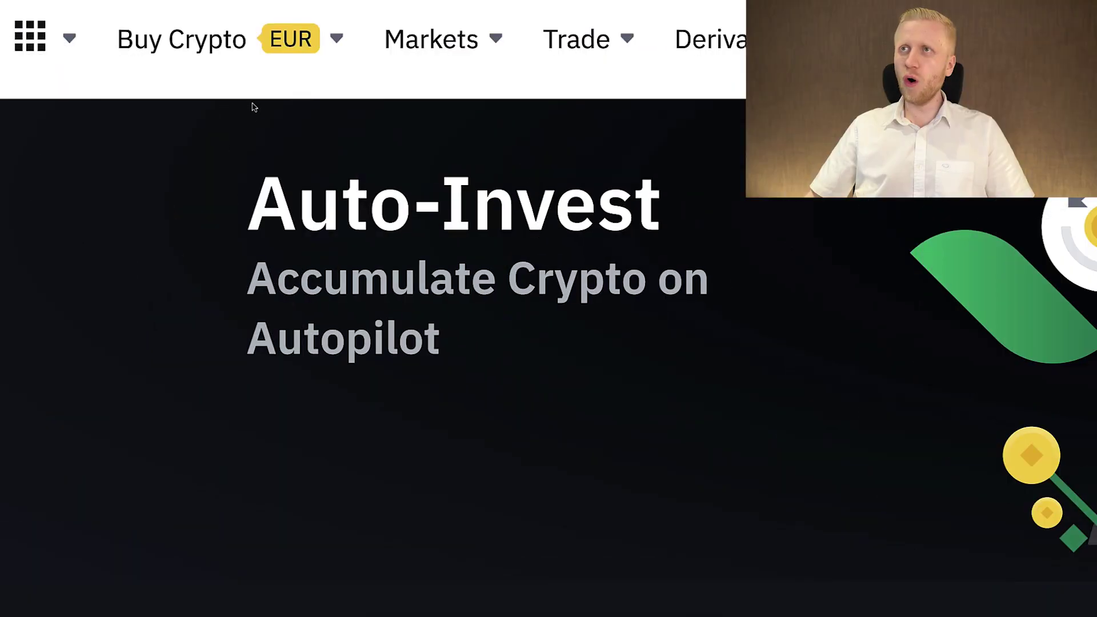
{"action": "left_click_drag", "start_coordinate": [241, 158], "coordinate": [495, 343]}
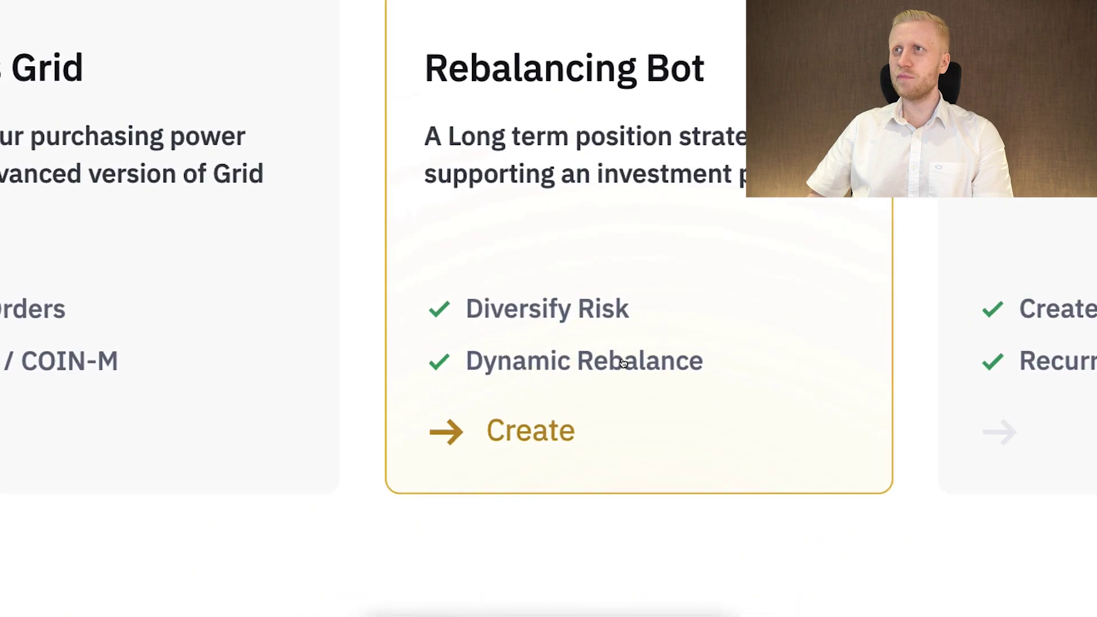
Step: Go to the Rebalancing Bot page under Trade > Trading Bots and browse its AI portfolios
{"action": "scroll", "coordinate": [299, 184], "scroll_direction": "up", "scroll_amount": 3}
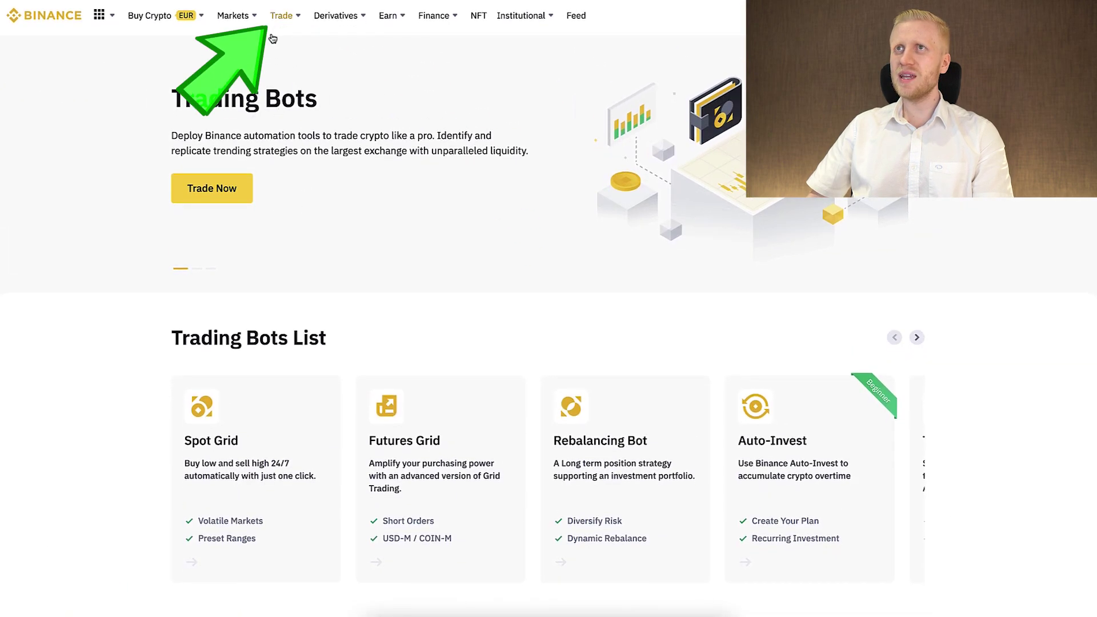
{"action": "mouse_move", "coordinate": [274, 23]}
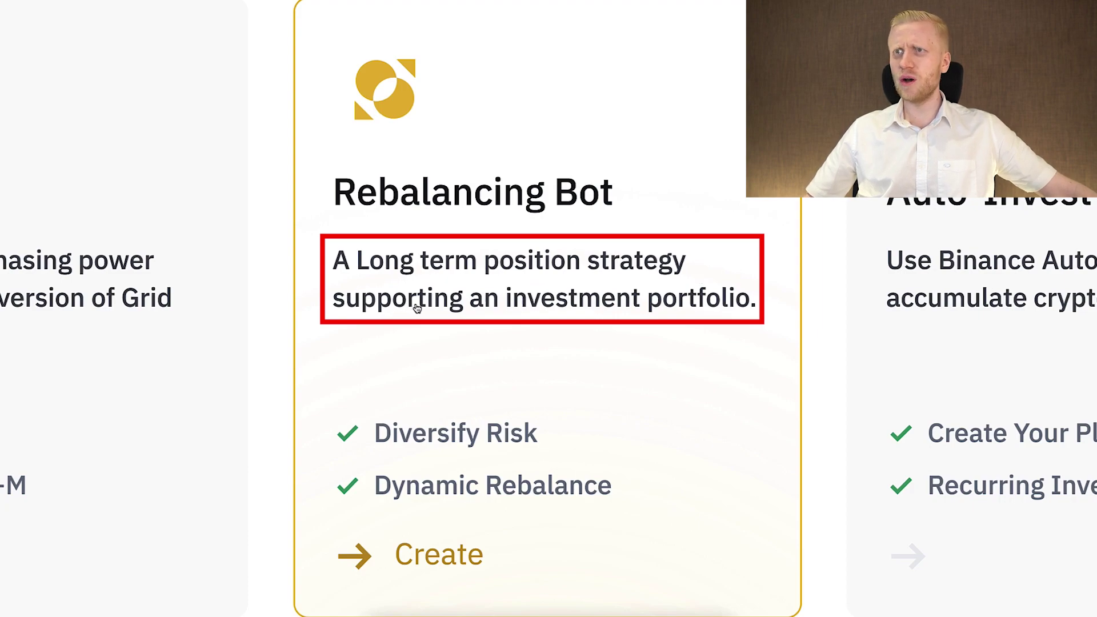
{"action": "scroll", "coordinate": [446, 360], "scroll_direction": "down", "scroll_amount": 1}
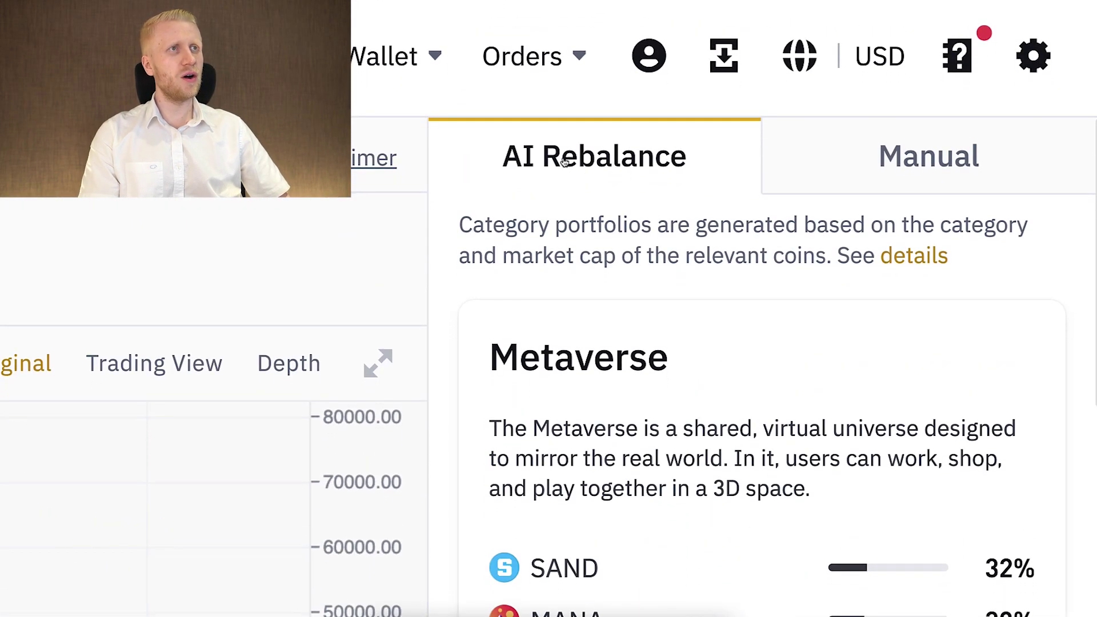
Step: Switch the Rebalancing Bot panel from AI Rebalance to Manual
{"action": "left_click", "coordinate": [811, 173]}
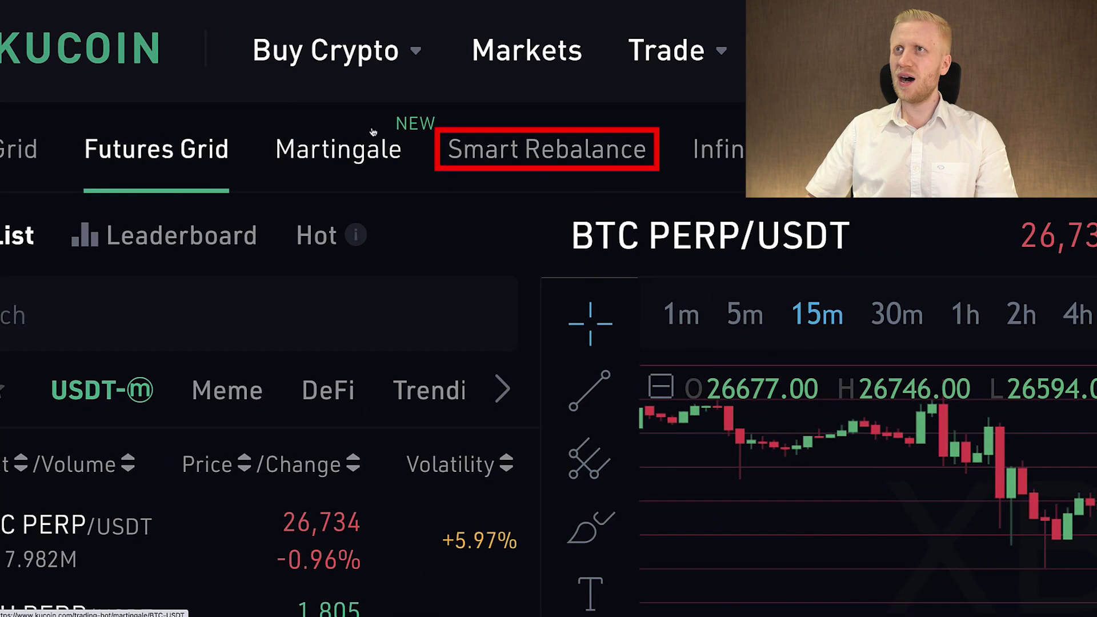
Step: Open KuCoin's Smart Rebalance bot page
{"action": "left_click", "coordinate": [182, 45]}
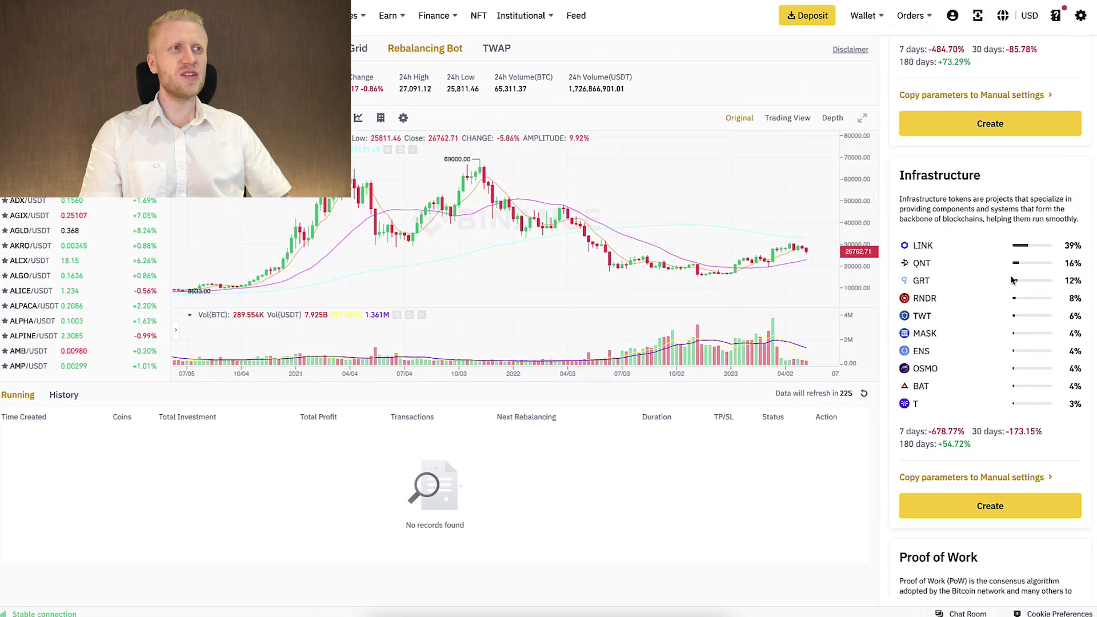
Step: Switch Binance's Rebalancing Bot to a manual portfolio
{"action": "scroll", "coordinate": [997, 343], "scroll_direction": "down", "scroll_amount": 5}
{"action": "scroll", "coordinate": [1012, 277], "scroll_direction": "up", "scroll_amount": 5}
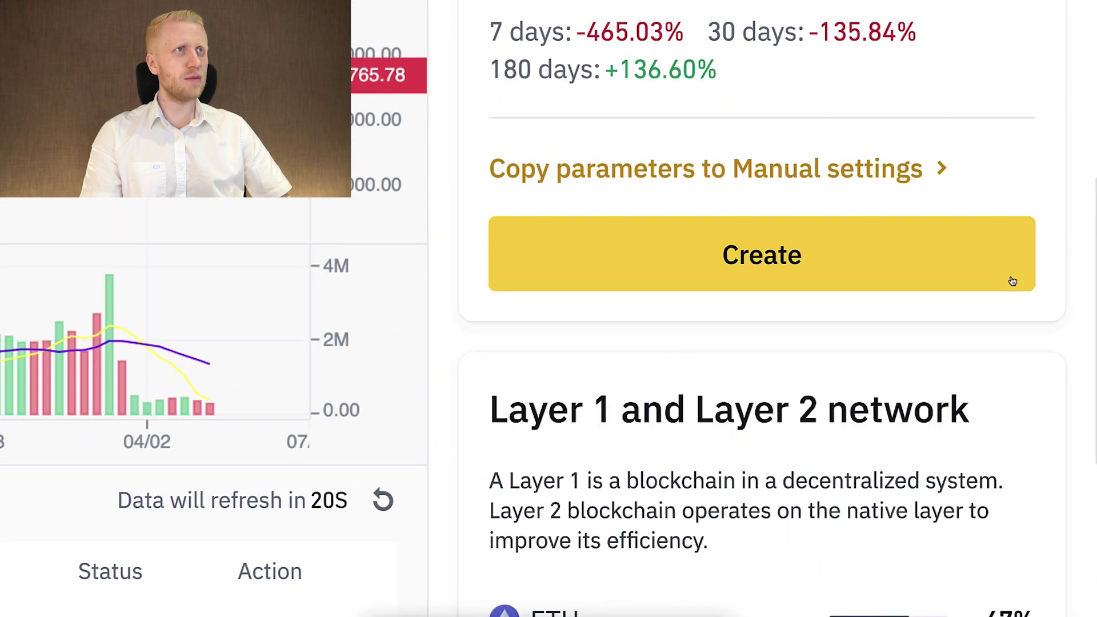
{"action": "scroll", "coordinate": [1011, 277], "scroll_direction": "down", "scroll_amount": 8}
{"action": "scroll", "coordinate": [1011, 277], "scroll_direction": "up", "scroll_amount": 10}
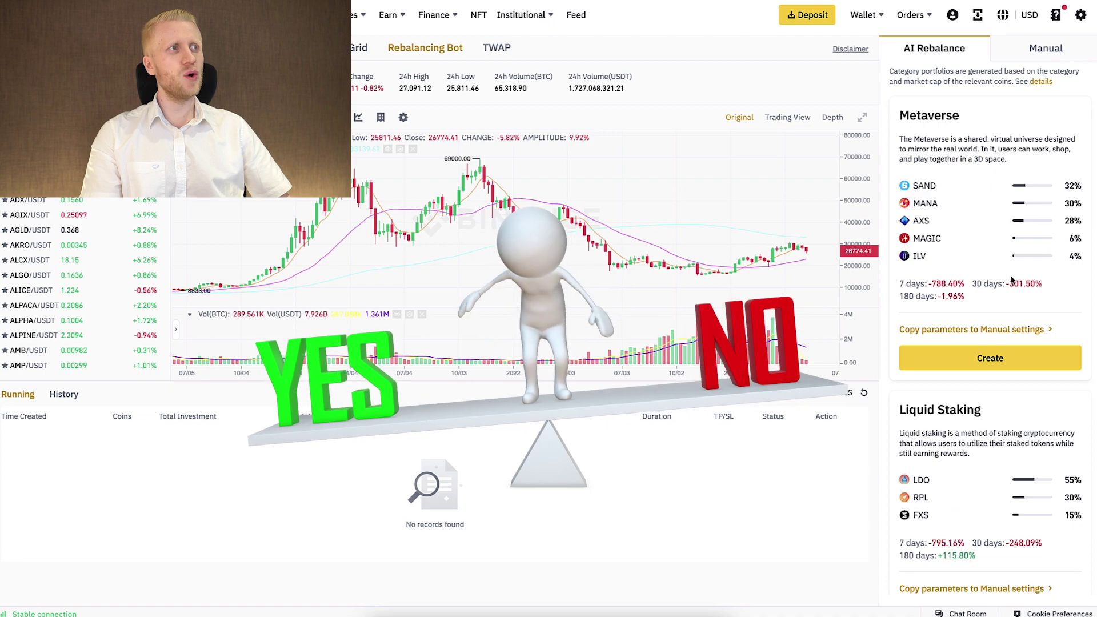
{"action": "left_click", "coordinate": [1042, 50]}
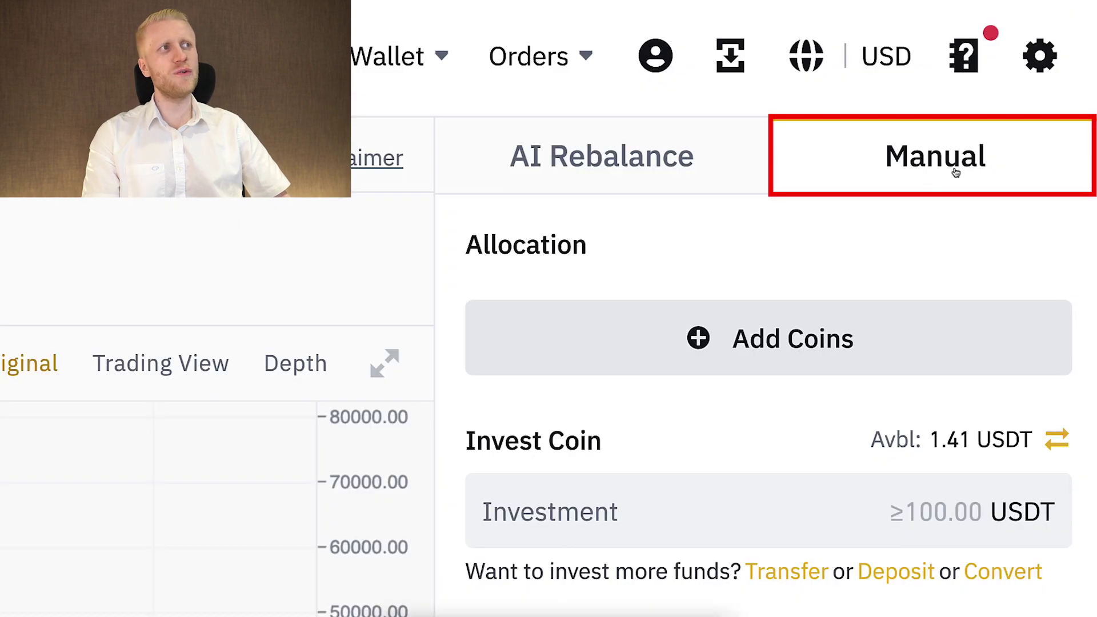
Step: Add BTC and BNB as the manual portfolio's coins
{"action": "left_click", "coordinate": [906, 342]}
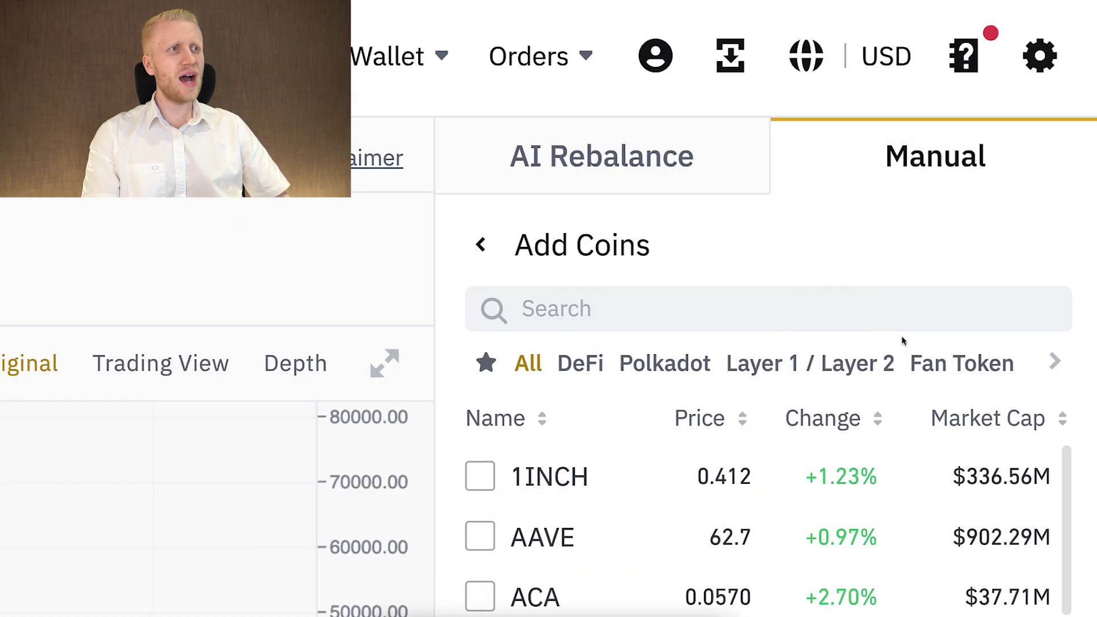
{"action": "scroll", "coordinate": [892, 320], "scroll_direction": "down", "scroll_amount": 5}
{"action": "scroll", "coordinate": [727, 97], "scroll_direction": "up", "scroll_amount": 1}
{"action": "left_click", "coordinate": [730, 106]}
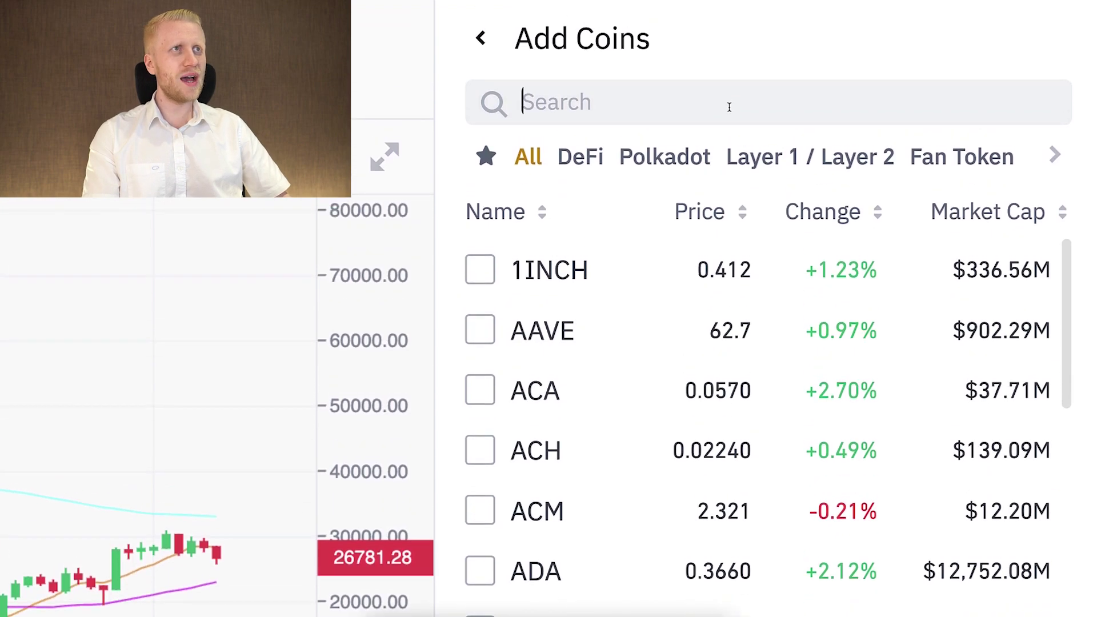
{"action": "type", "text": "btc"}
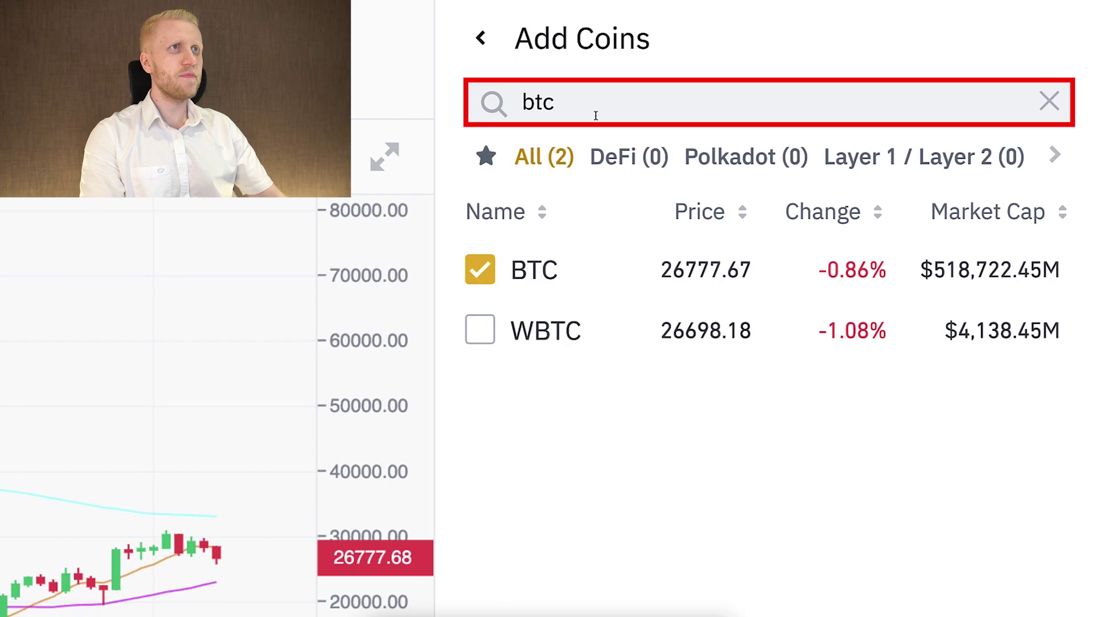
{"action": "key", "text": "BackSpace"}
{"action": "key", "text": "BackSpace"}
{"action": "key", "text": "BackSpace"}
{"action": "type", "text": "bnb"}
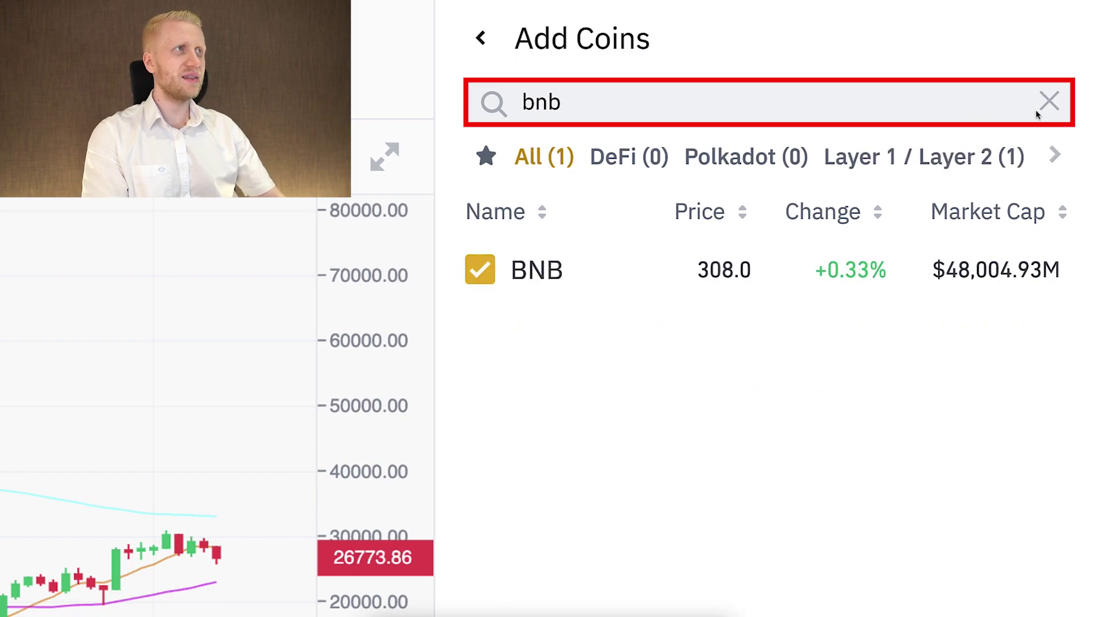
{"action": "left_click", "coordinate": [1050, 103]}
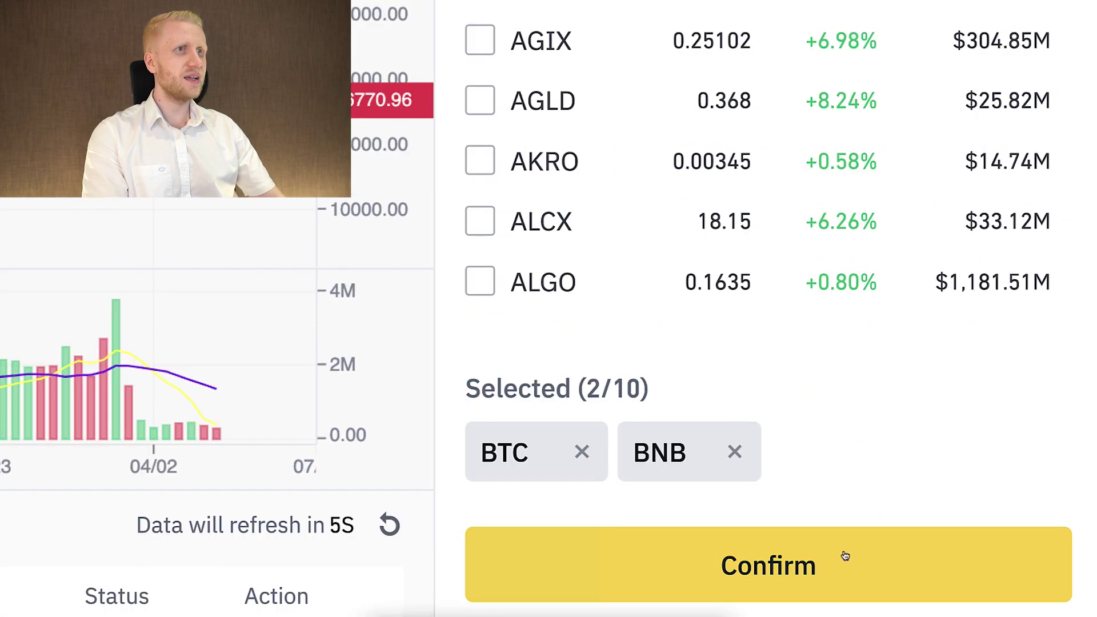
{"action": "left_click", "coordinate": [845, 556]}
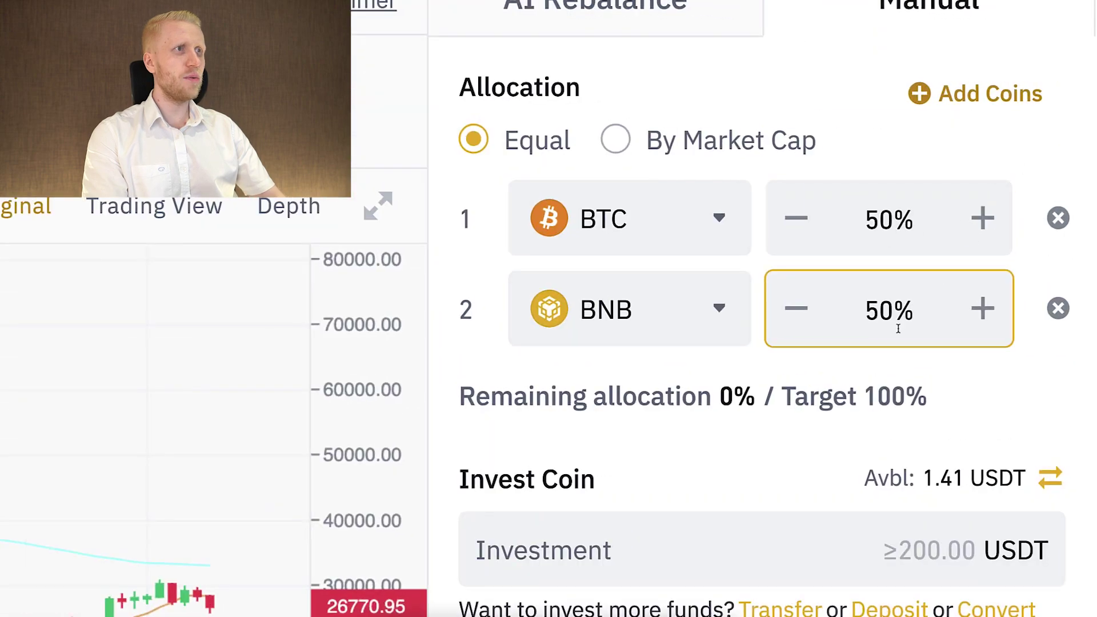
Step: Adjust the BTC and BNB shares, raising BNB to the 6% minimum
{"action": "key", "text": "BackSpace"}
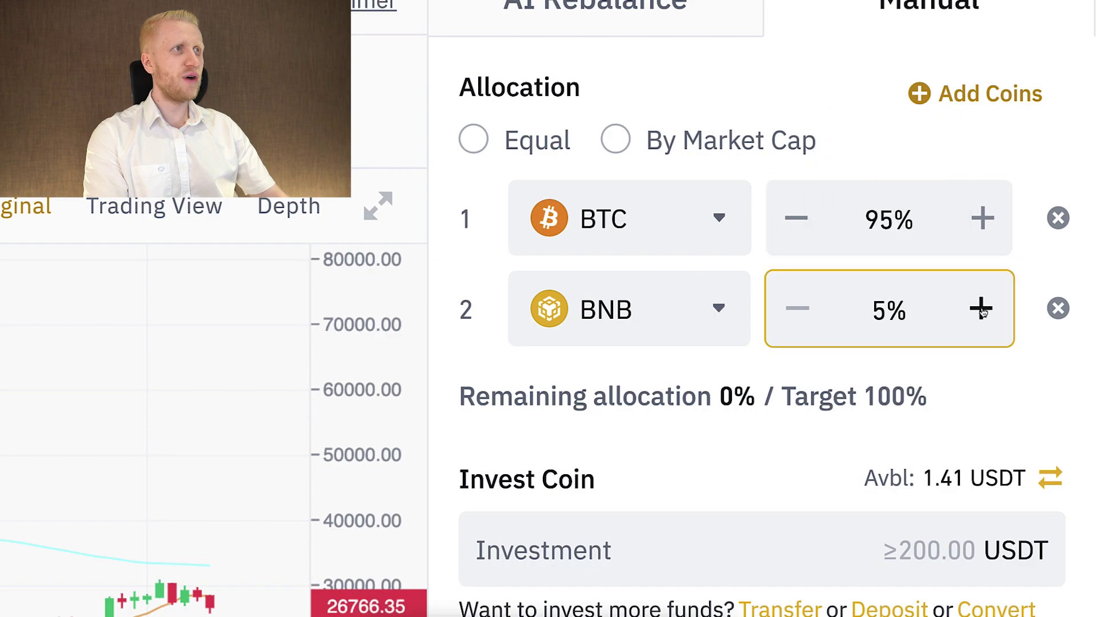
{"action": "left_click", "coordinate": [979, 307]}
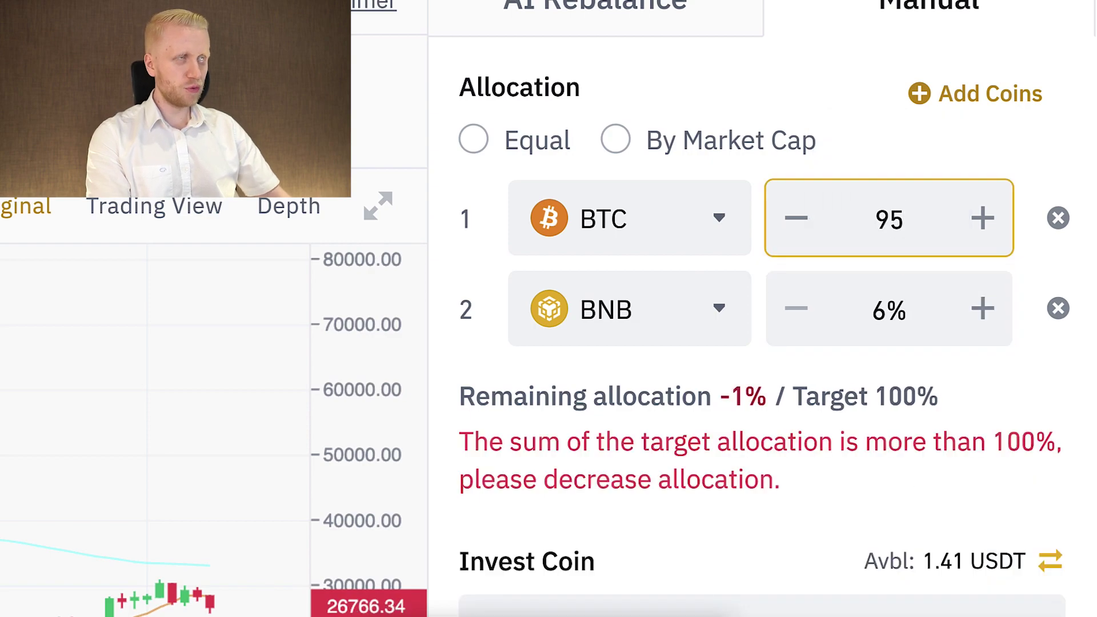
{"action": "key", "text": "BackSpace"}
{"action": "type", "text": "4"}
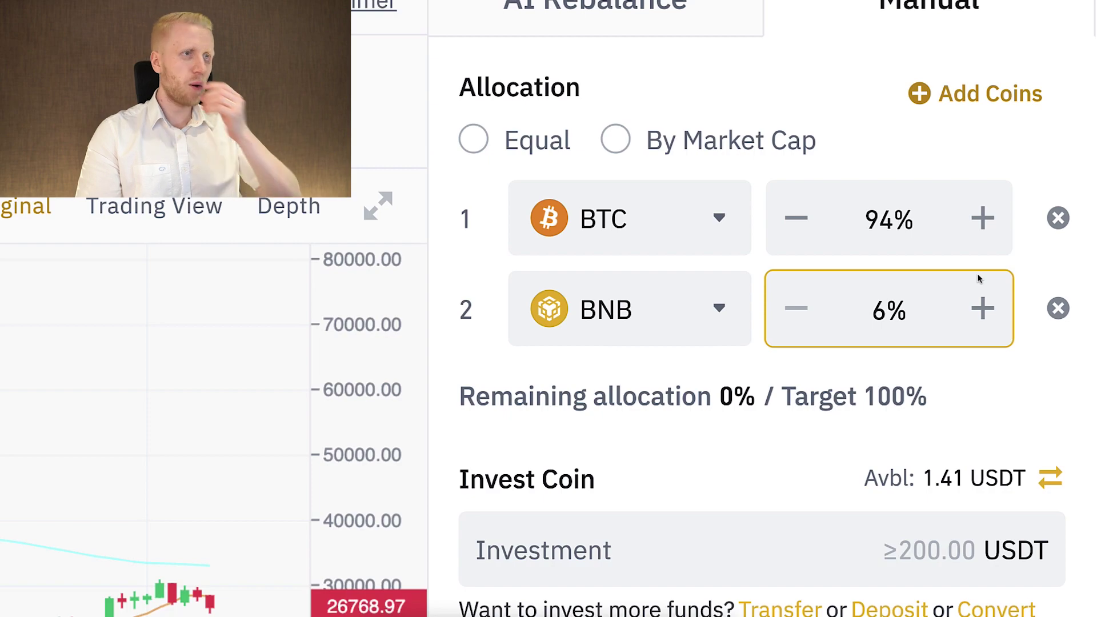
Step: Re-enter the allocation aiming for BTC 90% and BNB 10%
{"action": "double_click", "coordinate": [889, 220]}
{"action": "type", "text": "90"}
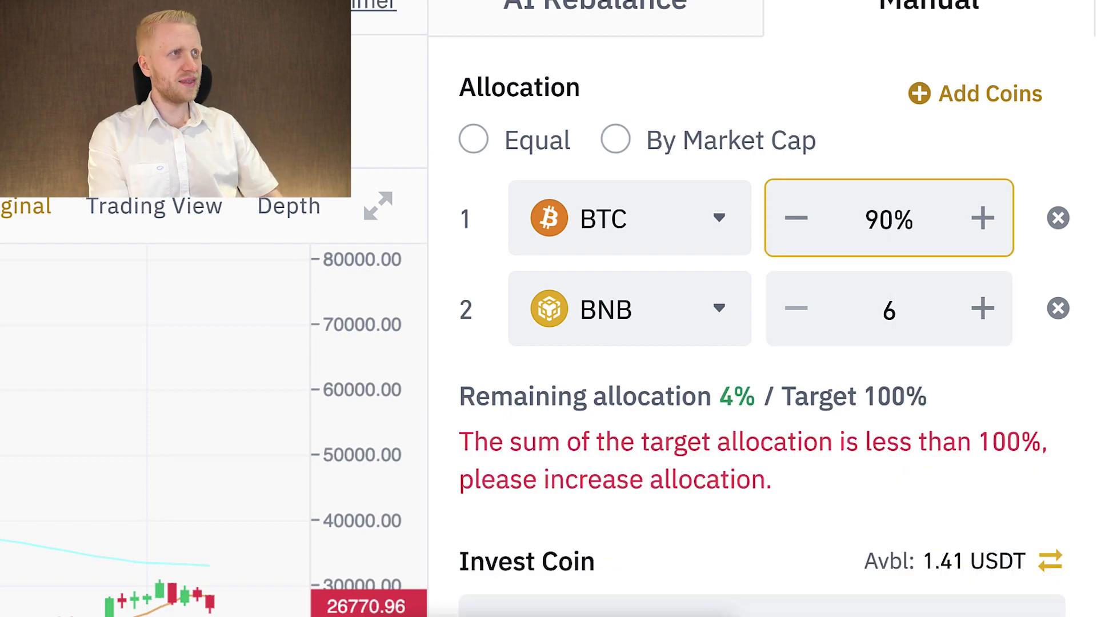
{"action": "type", "text": "10"}
{"action": "key", "text": "BackSpace"}
{"action": "key", "text": "BackSpace"}
{"action": "key", "text": "BackSpace"}
{"action": "type", "text": "10"}
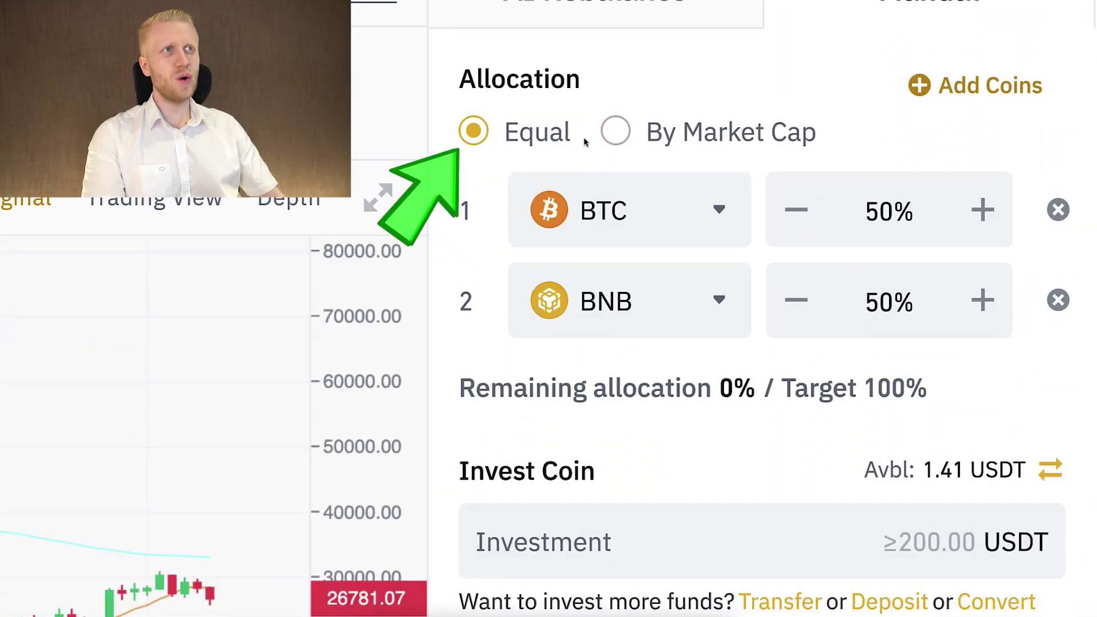
{"action": "left_click", "coordinate": [695, 141]}
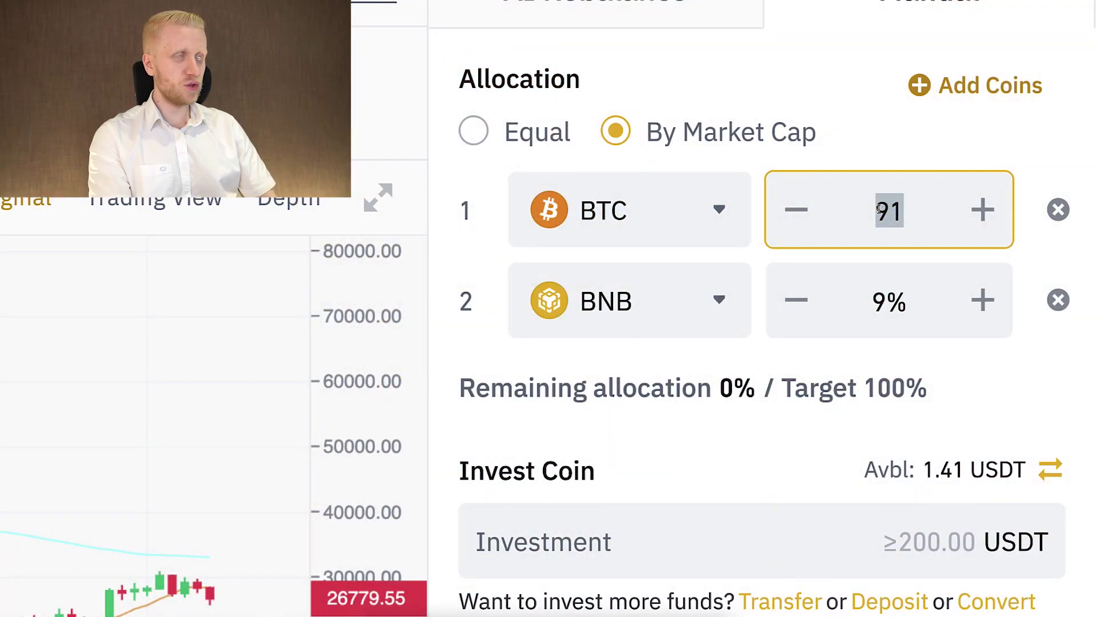
{"action": "type", "text": "90"}
{"action": "left_click", "coordinate": [889, 302]}
Step: Set BNB's share to 10% so the BTC/BNB allocation totals 100%
{"action": "type", "text": "10"}
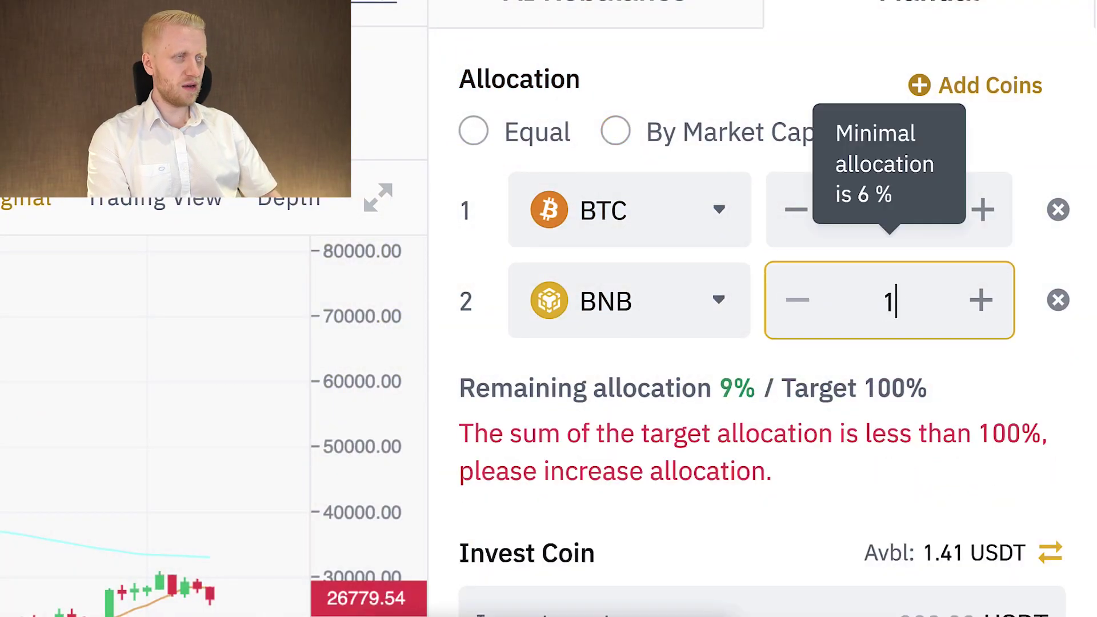
{"action": "scroll", "coordinate": [898, 368], "scroll_direction": "down", "scroll_amount": 3}
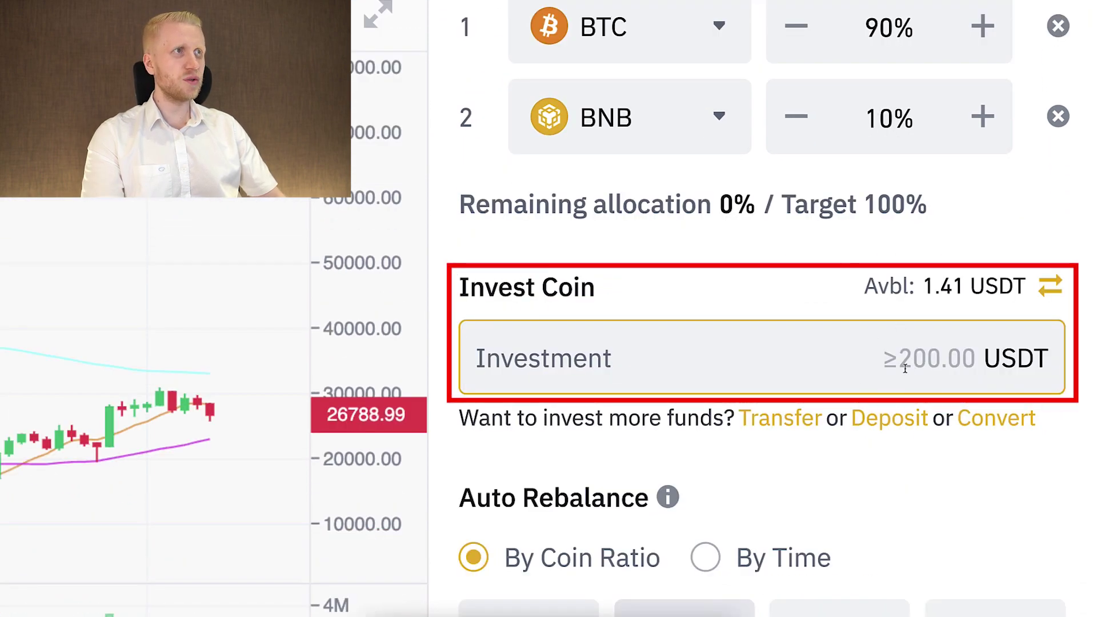
{"action": "scroll", "coordinate": [905, 368], "scroll_direction": "up", "scroll_amount": 3}
{"action": "scroll", "coordinate": [949, 424], "scroll_direction": "down", "scroll_amount": 3}
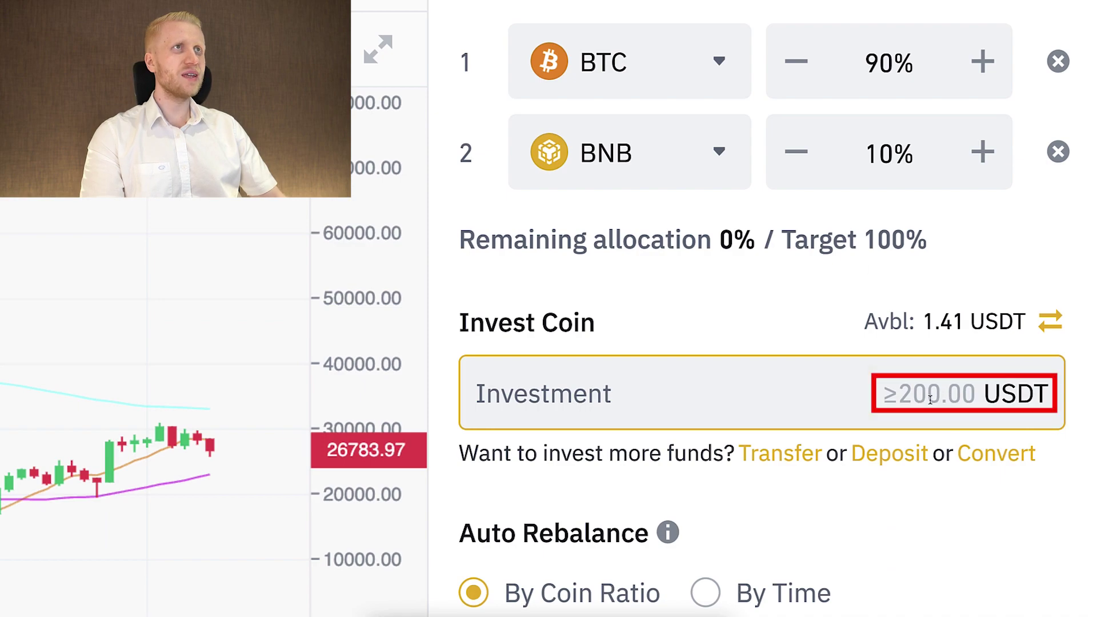
{"action": "scroll", "coordinate": [805, 177], "scroll_direction": "up", "scroll_amount": 2}
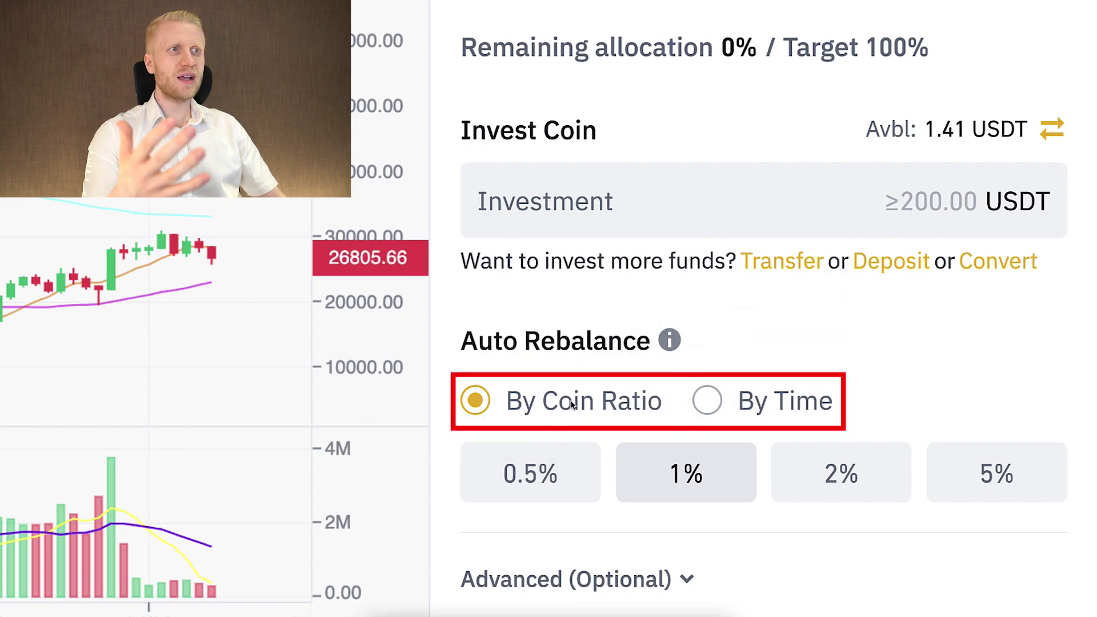
Step: Set Auto Rebalance to By Time with a 7-day interval
{"action": "left_click", "coordinate": [761, 406]}
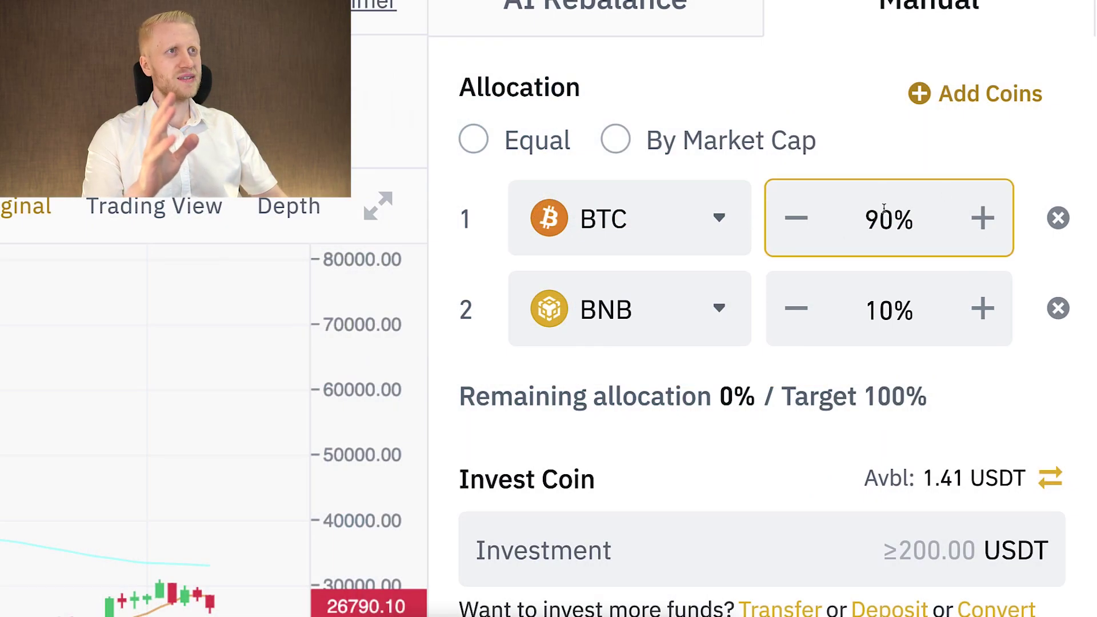
{"action": "scroll", "coordinate": [909, 385], "scroll_direction": "down", "scroll_amount": 5}
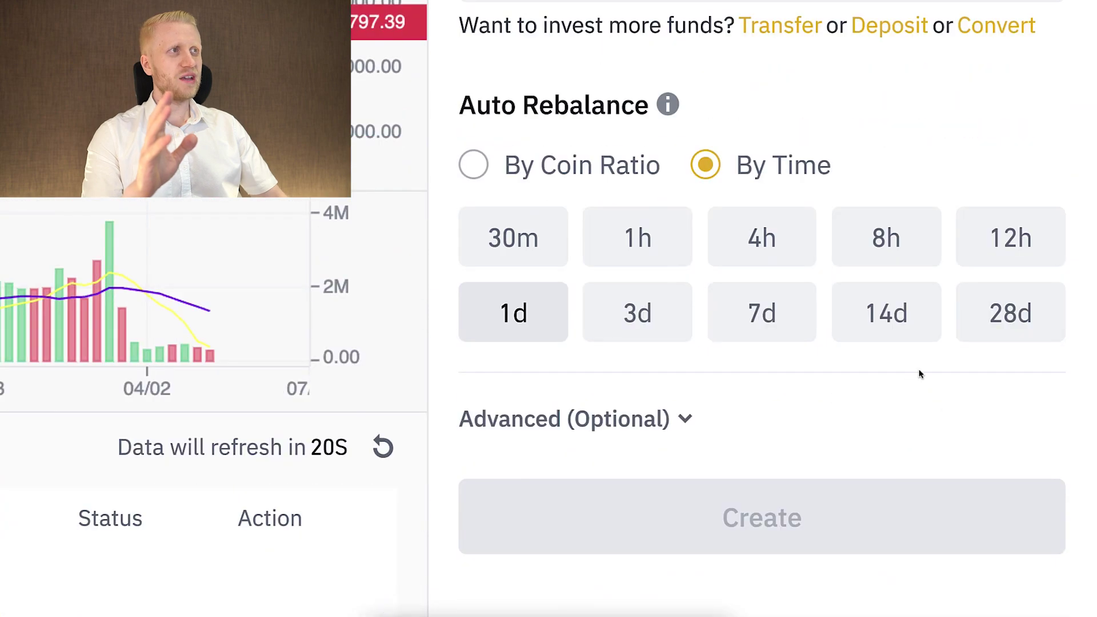
{"action": "left_click", "coordinate": [772, 334]}
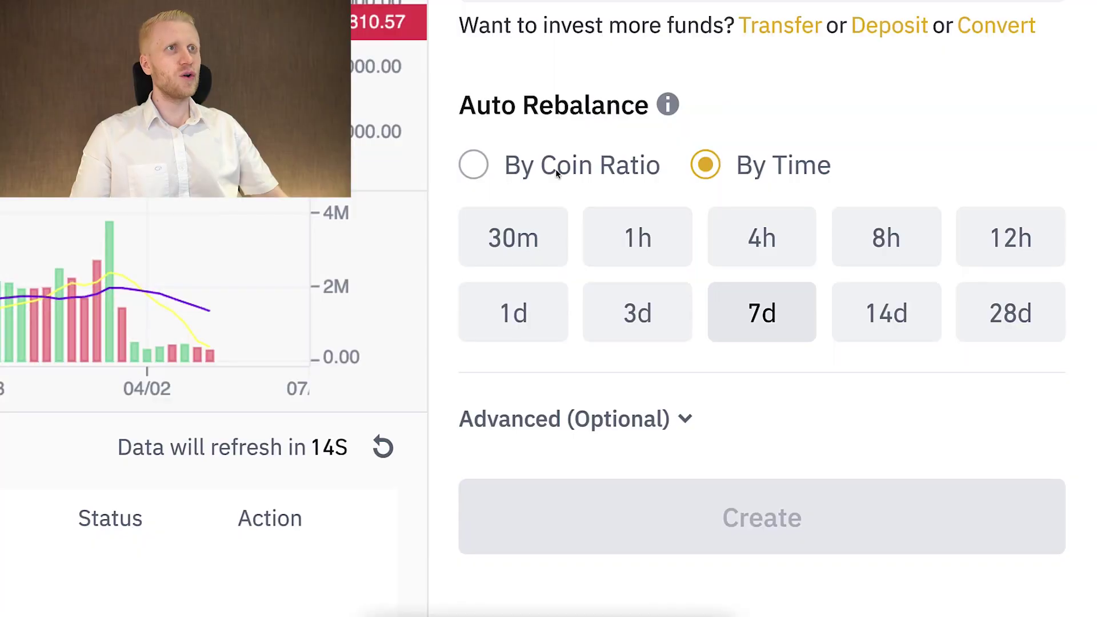
Step: Switch Auto Rebalance back to By Coin Ratio
{"action": "left_click", "coordinate": [558, 171]}
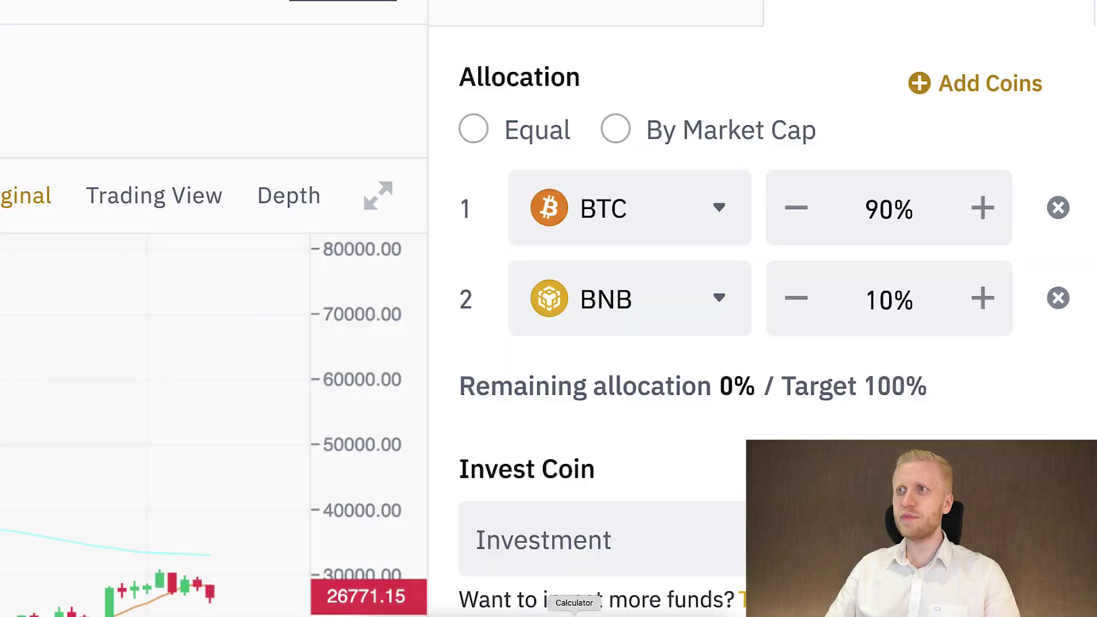
Step: Compute 1000 × 0,9 = 900 in the Calculator as BTC's investment portion
{"action": "left_click", "coordinate": [574, 606]}
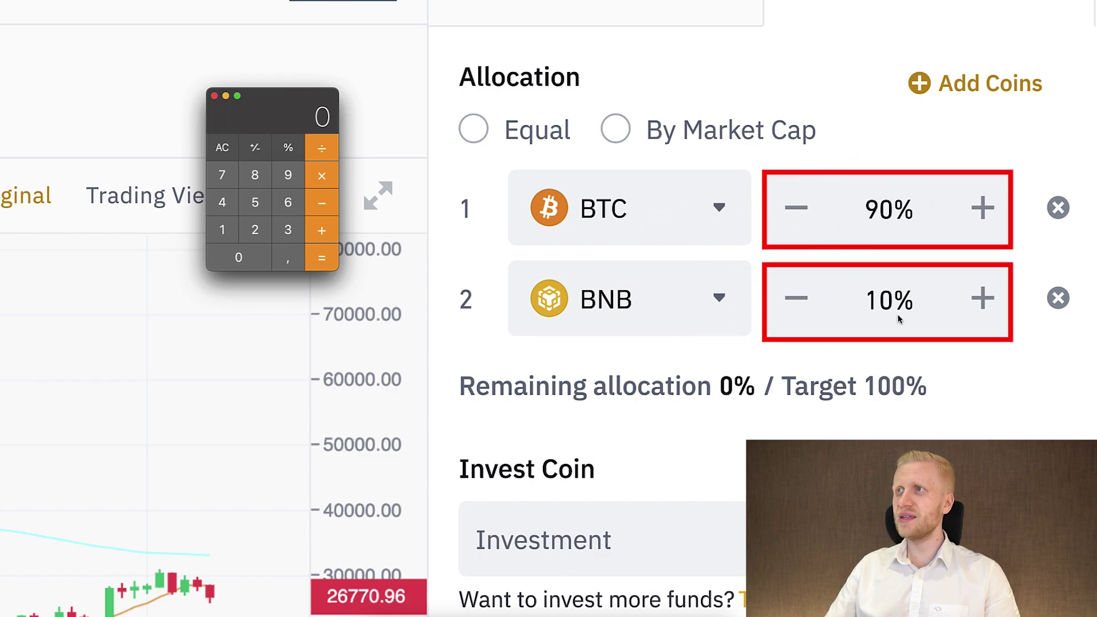
{"action": "left_click", "coordinate": [222, 230]}
{"action": "left_click", "coordinate": [239, 257]}
{"action": "left_click", "coordinate": [239, 257]}
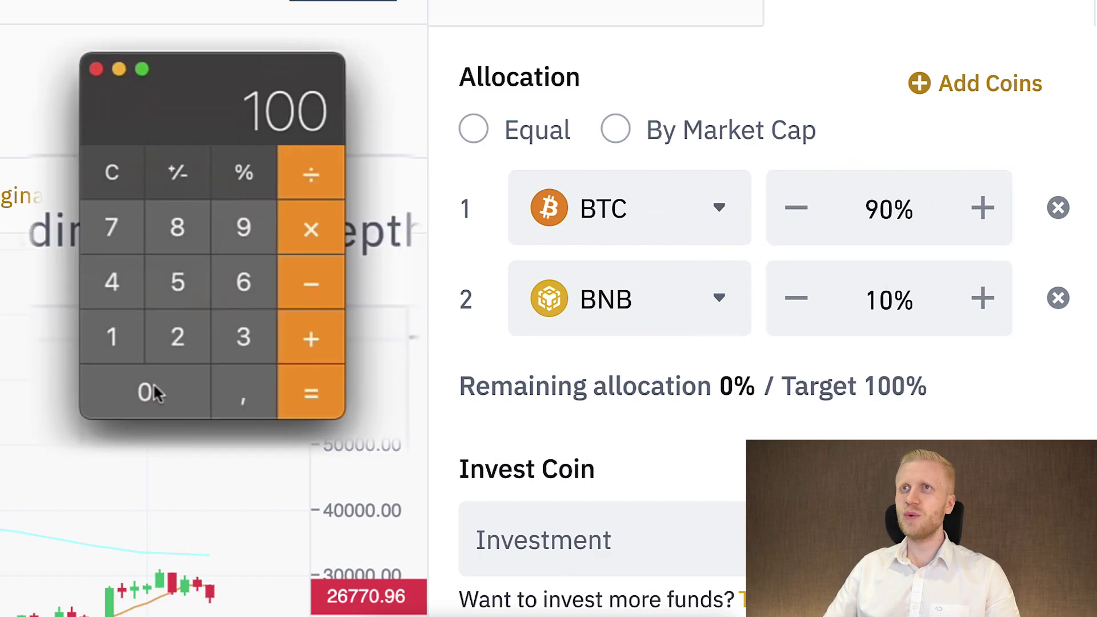
{"action": "left_click", "coordinate": [239, 257]}
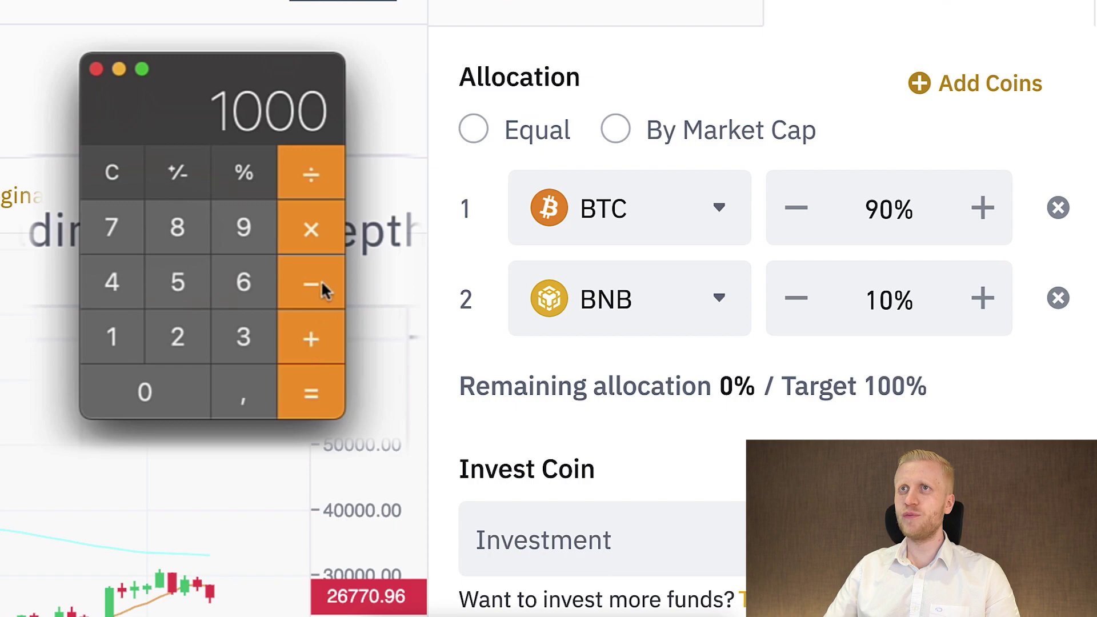
{"action": "left_click", "coordinate": [309, 249]}
{"action": "left_click", "coordinate": [260, 392]}
{"action": "left_click", "coordinate": [263, 240]}
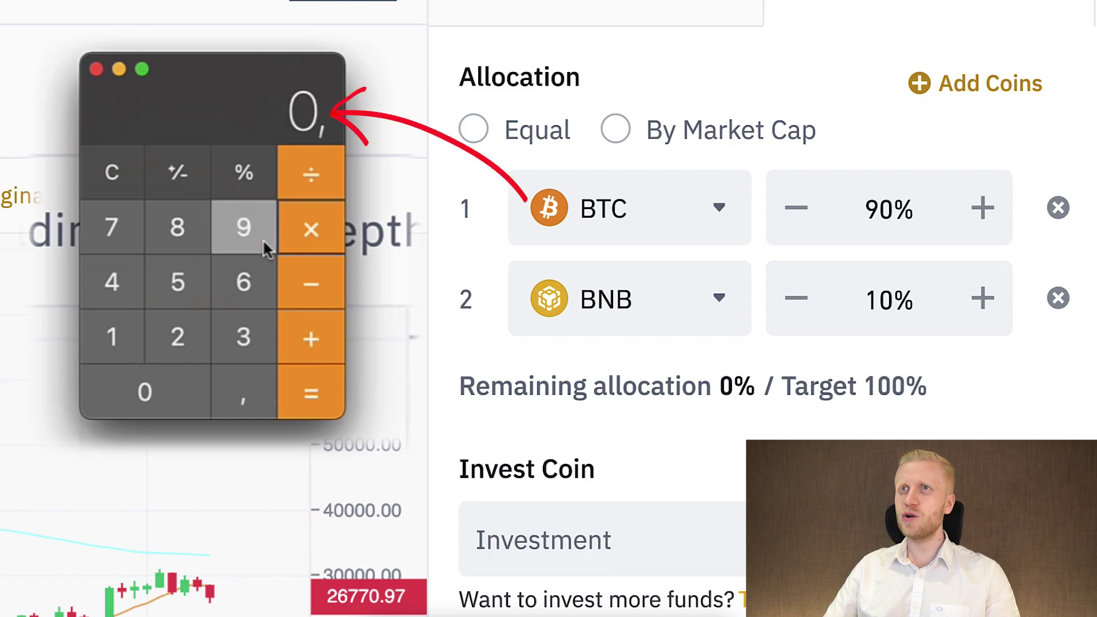
{"action": "left_click", "coordinate": [191, 388]}
{"action": "left_click", "coordinate": [316, 401]}
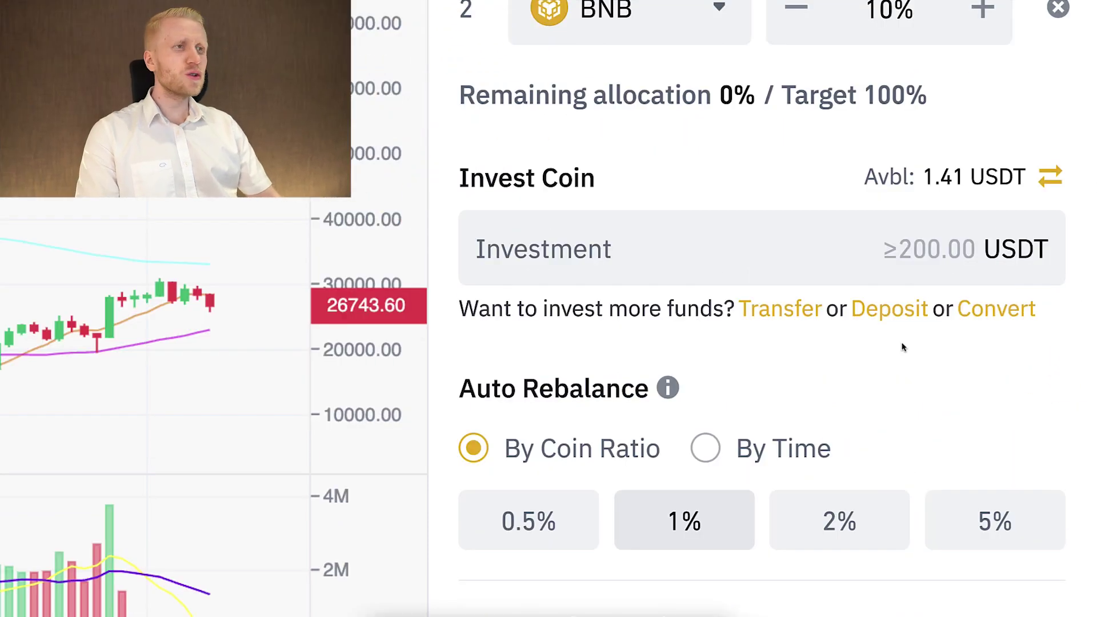
Step: Expand Advanced (Optional) to review: Trigger Price and Stop Trigger off, Sell All Coins on Stop on
{"action": "scroll", "coordinate": [854, 381], "scroll_direction": "down", "scroll_amount": 4}
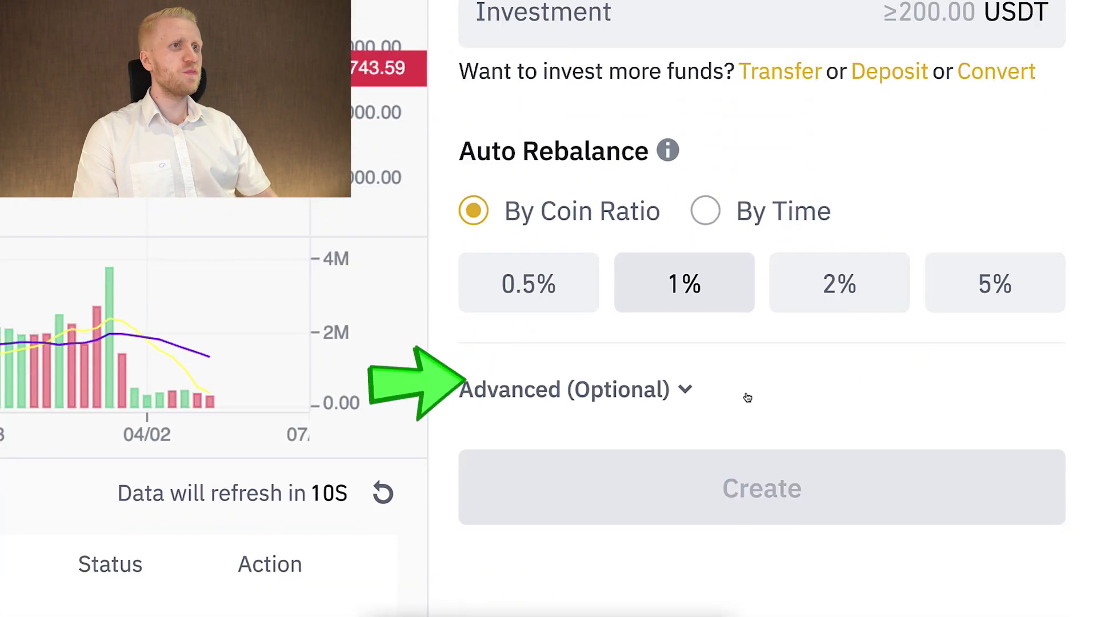
{"action": "left_click", "coordinate": [629, 396]}
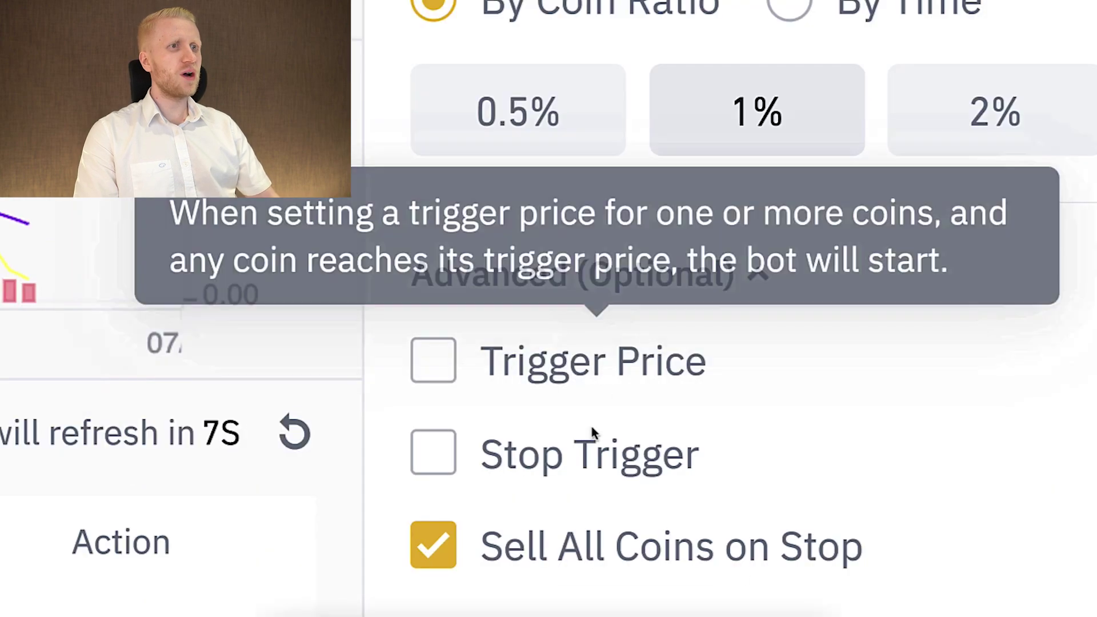
{"action": "scroll", "coordinate": [597, 533], "scroll_direction": "down", "scroll_amount": 1}
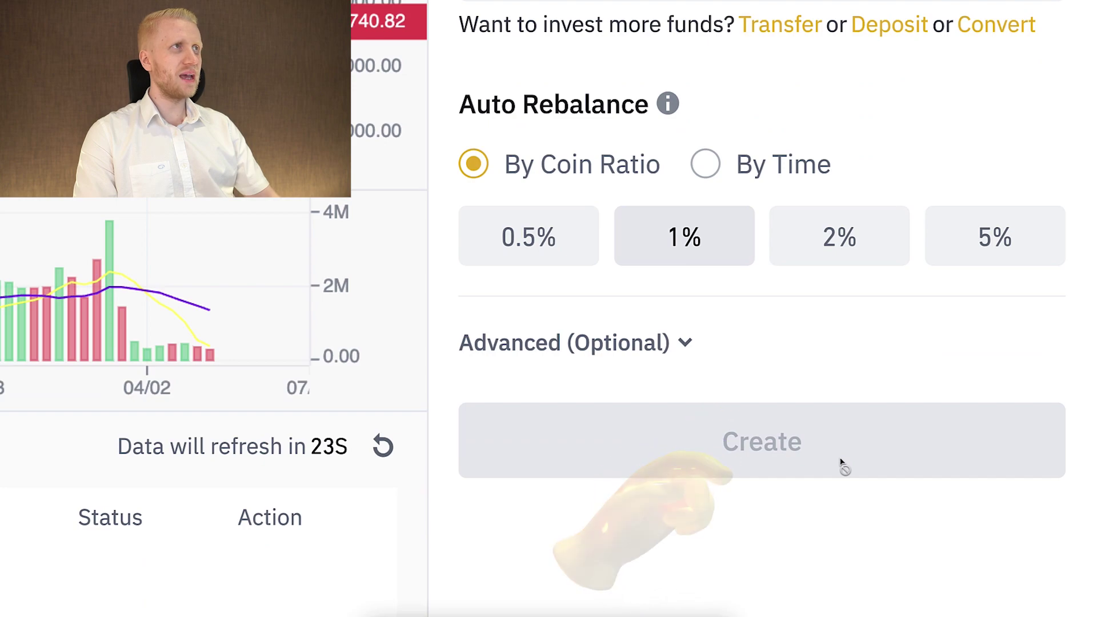
Step: On AI Rebalance, note Metaverse's -788.40% 7-day and -301.50% 30-day returns, then create its bot
{"action": "left_click", "coordinate": [888, 92]}
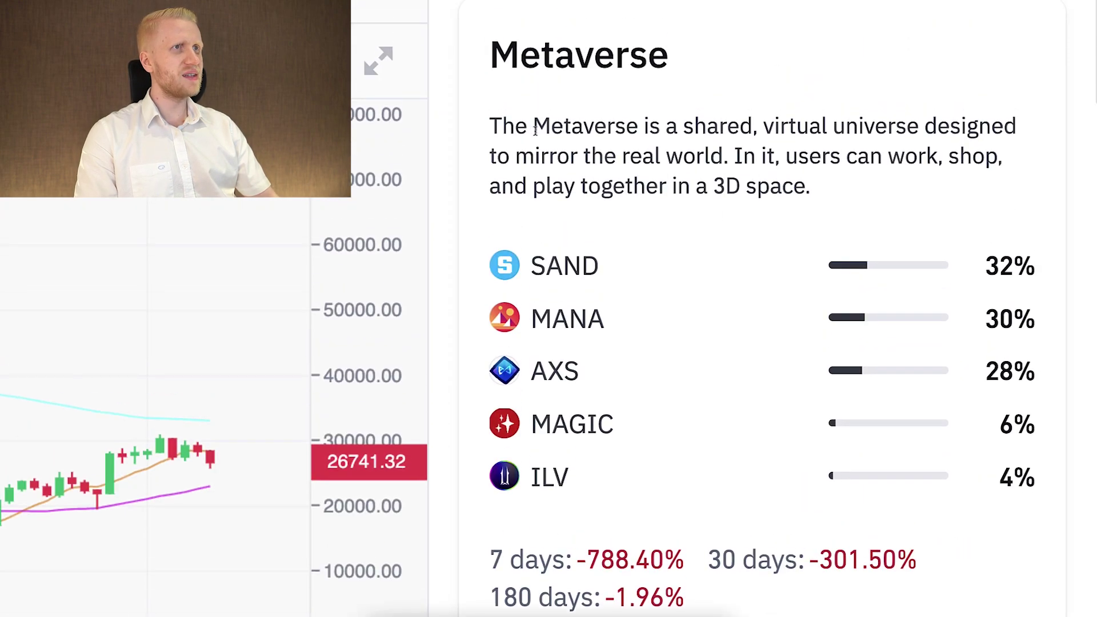
{"action": "scroll", "coordinate": [605, 245], "scroll_direction": "down", "scroll_amount": 2}
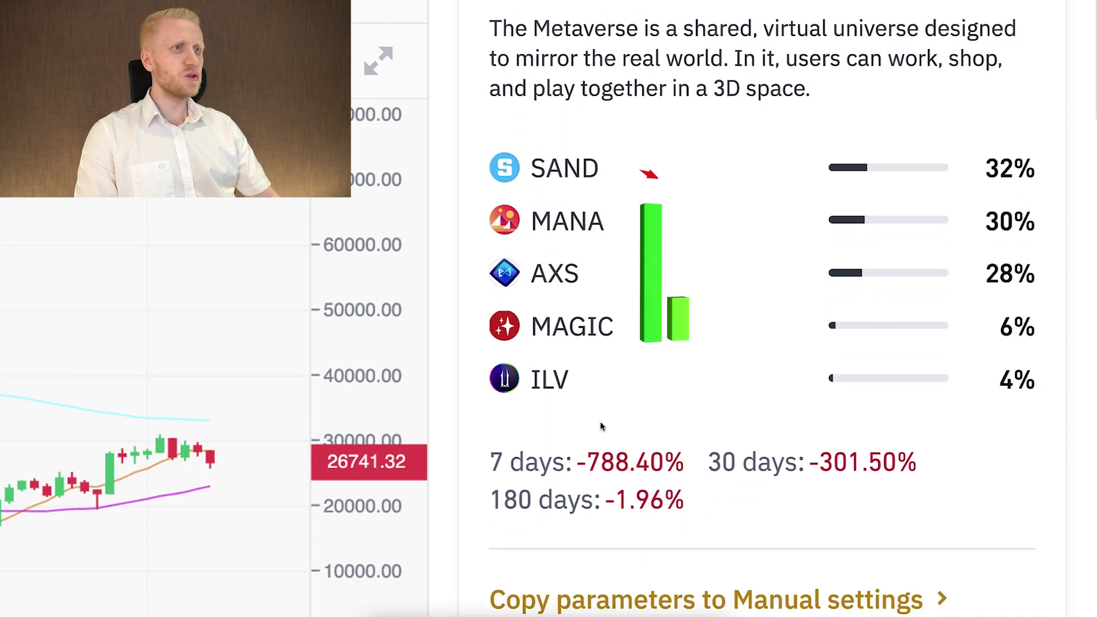
{"action": "left_click_drag", "start_coordinate": [538, 463], "coordinate": [572, 463]}
{"action": "left_click", "coordinate": [549, 464]}
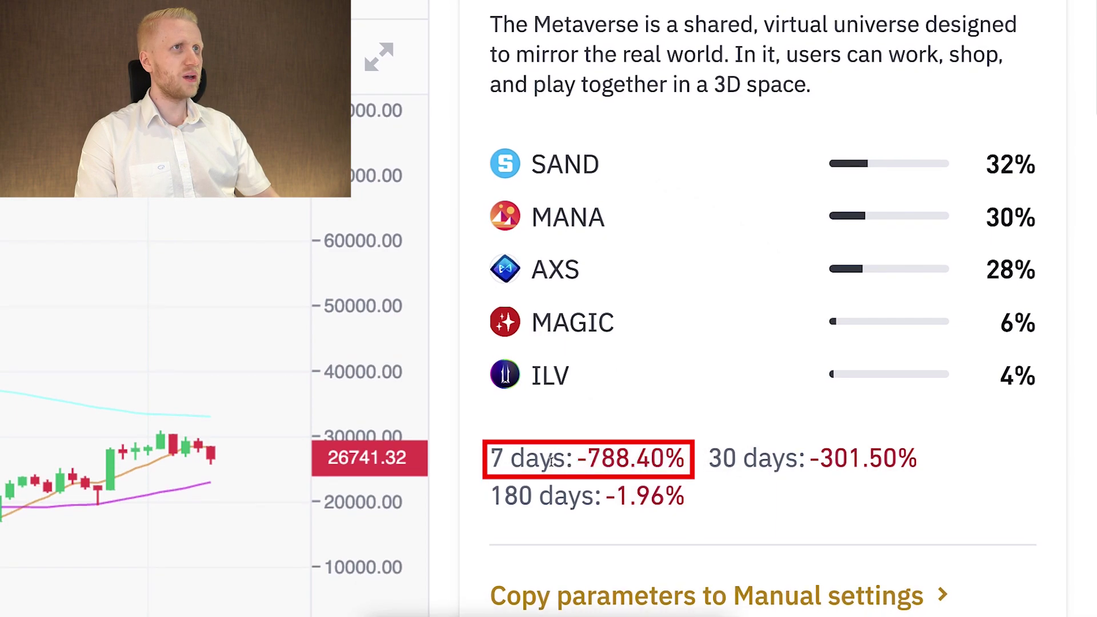
{"action": "left_click_drag", "start_coordinate": [712, 463], "coordinate": [920, 463]}
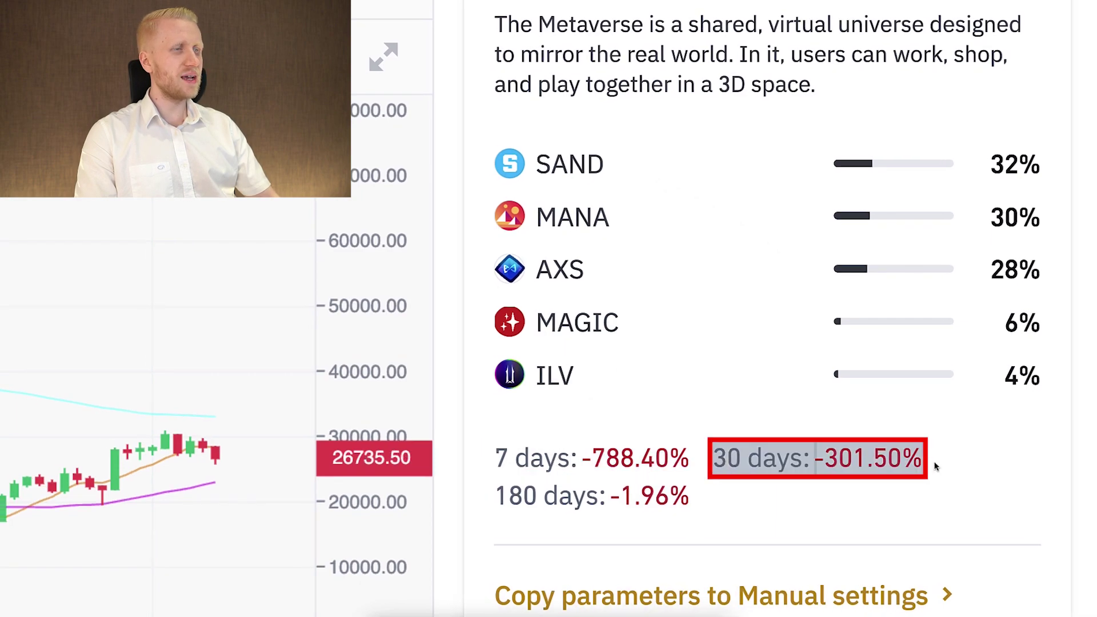
{"action": "left_click", "coordinate": [928, 464]}
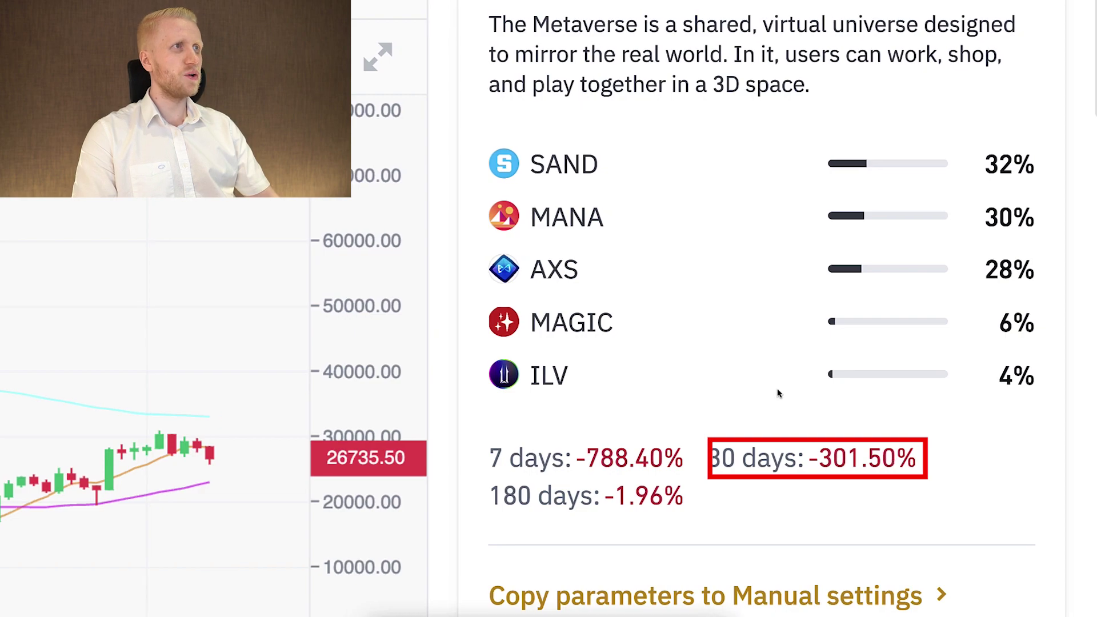
{"action": "scroll", "coordinate": [778, 392], "scroll_direction": "down", "scroll_amount": 4}
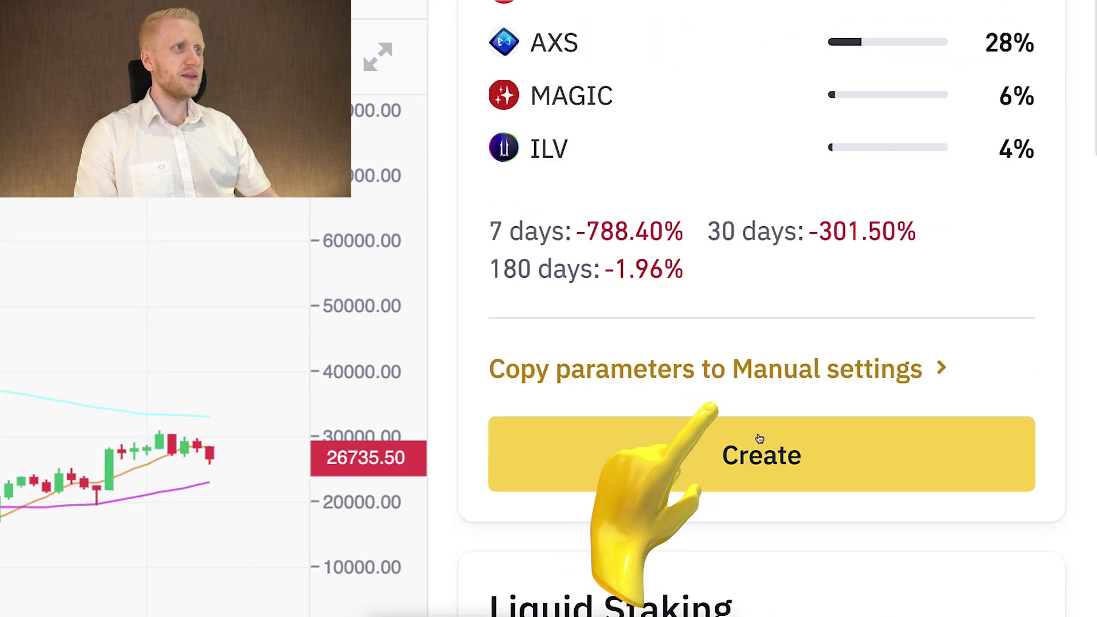
{"action": "left_click", "coordinate": [759, 439]}
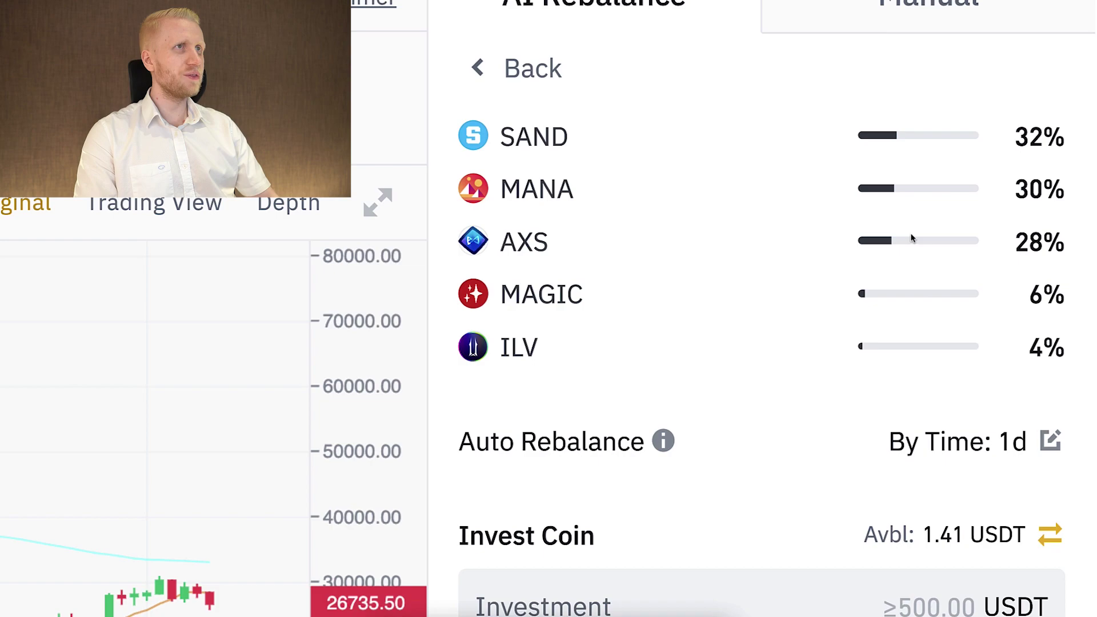
{"action": "scroll", "coordinate": [910, 266], "scroll_direction": "down", "scroll_amount": 3}
{"action": "mouse_move", "coordinate": [663, 327]}
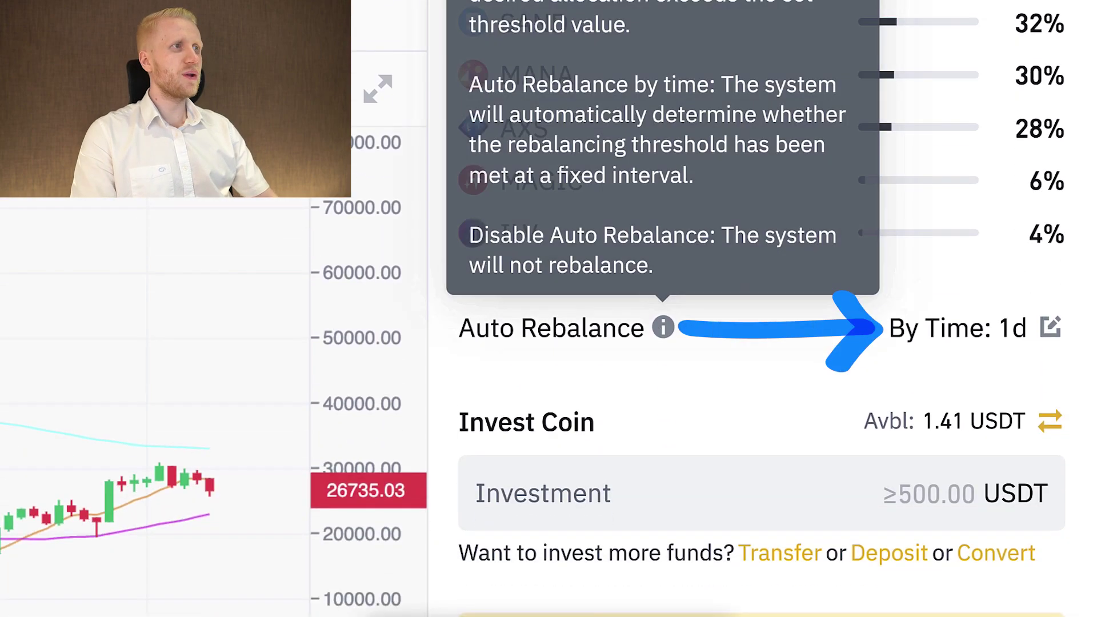
{"action": "left_click", "coordinate": [1050, 329]}
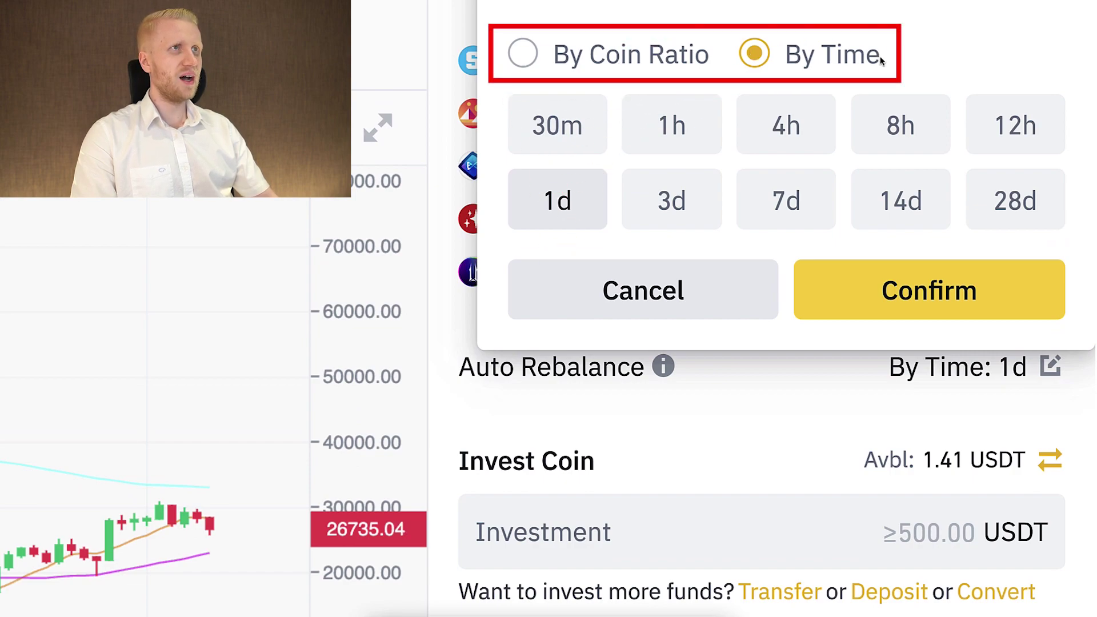
{"action": "left_click", "coordinate": [930, 290]}
{"action": "left_click", "coordinate": [925, 511]}
{"action": "left_click", "coordinate": [754, 303]}
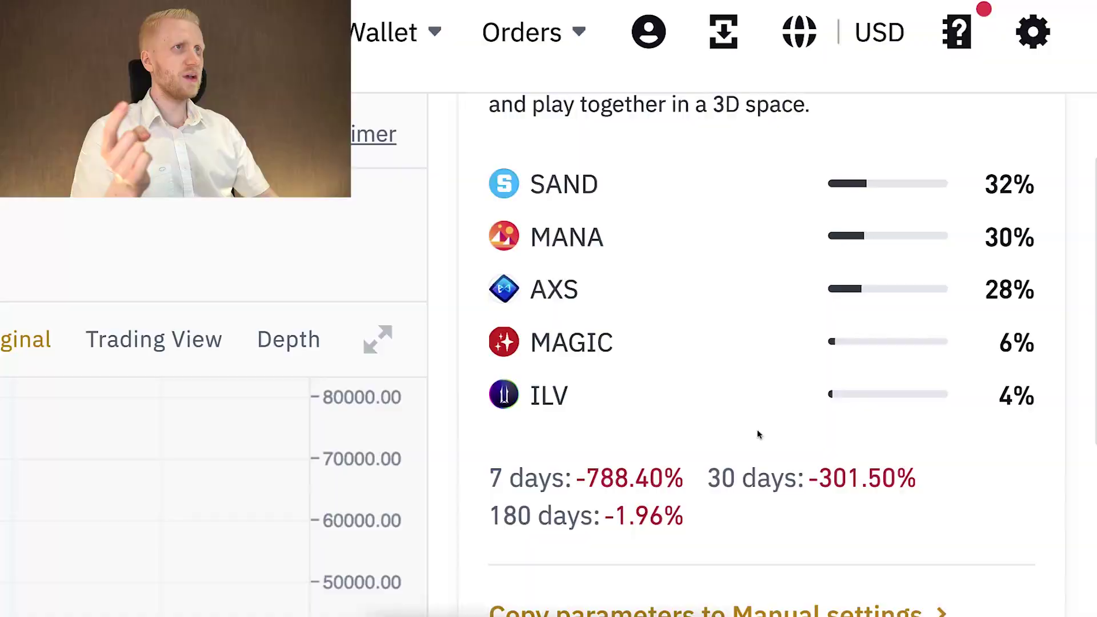
{"action": "scroll", "coordinate": [758, 428], "scroll_direction": "up", "scroll_amount": 5}
{"action": "scroll", "coordinate": [743, 400], "scroll_direction": "down", "scroll_amount": 7}
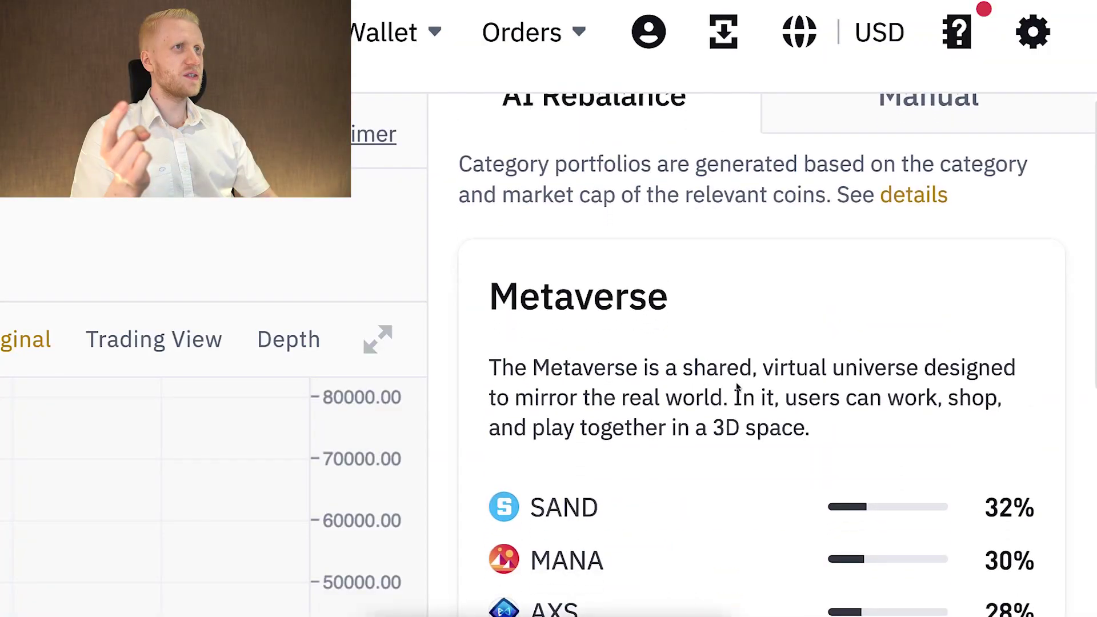
{"action": "scroll", "coordinate": [737, 387], "scroll_direction": "down", "scroll_amount": 10}
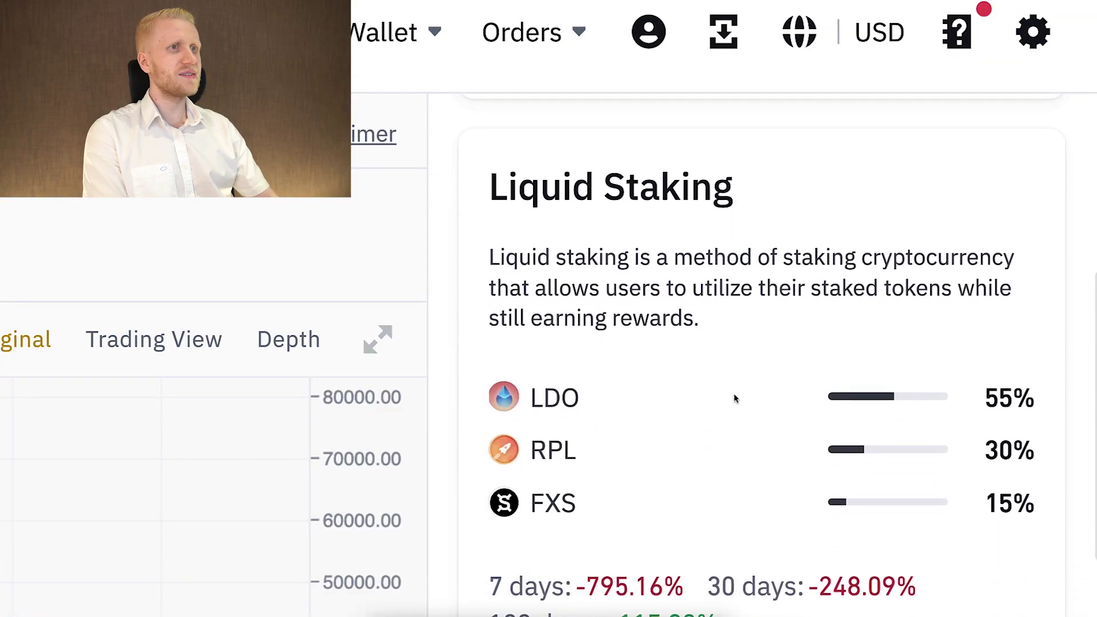
{"action": "left_click_drag", "start_coordinate": [742, 185], "coordinate": [682, 186]}
{"action": "scroll", "coordinate": [715, 249], "scroll_direction": "down", "scroll_amount": 6}
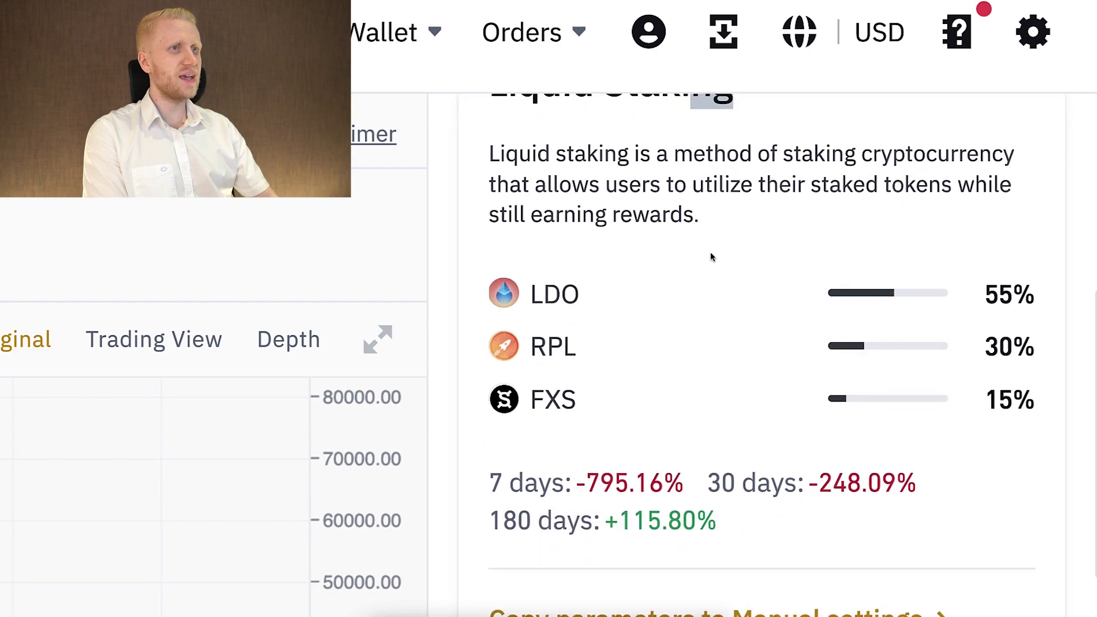
{"action": "left_click_drag", "start_coordinate": [799, 258], "coordinate": [890, 259]}
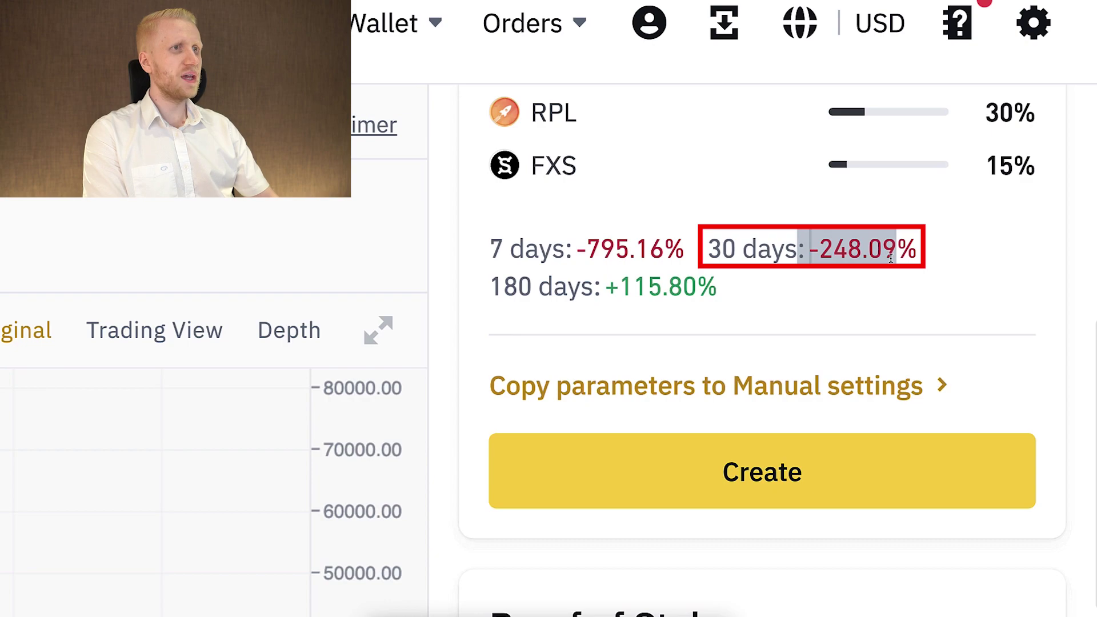
{"action": "scroll", "coordinate": [639, 153], "scroll_direction": "down", "scroll_amount": 8}
{"action": "scroll", "coordinate": [687, 205], "scroll_direction": "down", "scroll_amount": 6}
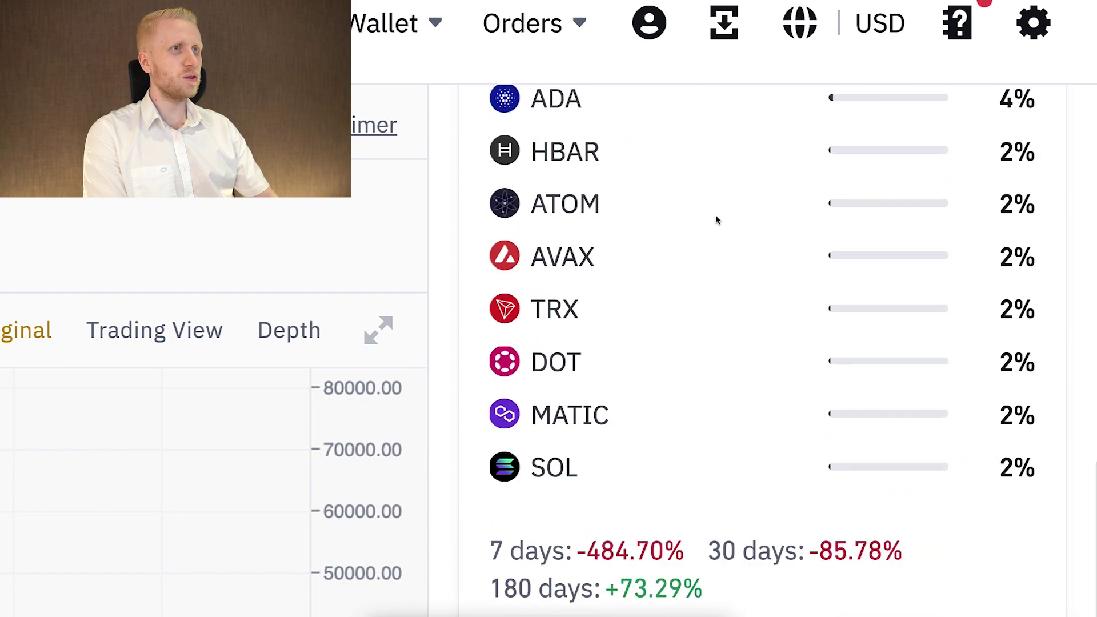
{"action": "left_click_drag", "start_coordinate": [743, 470], "coordinate": [893, 470]}
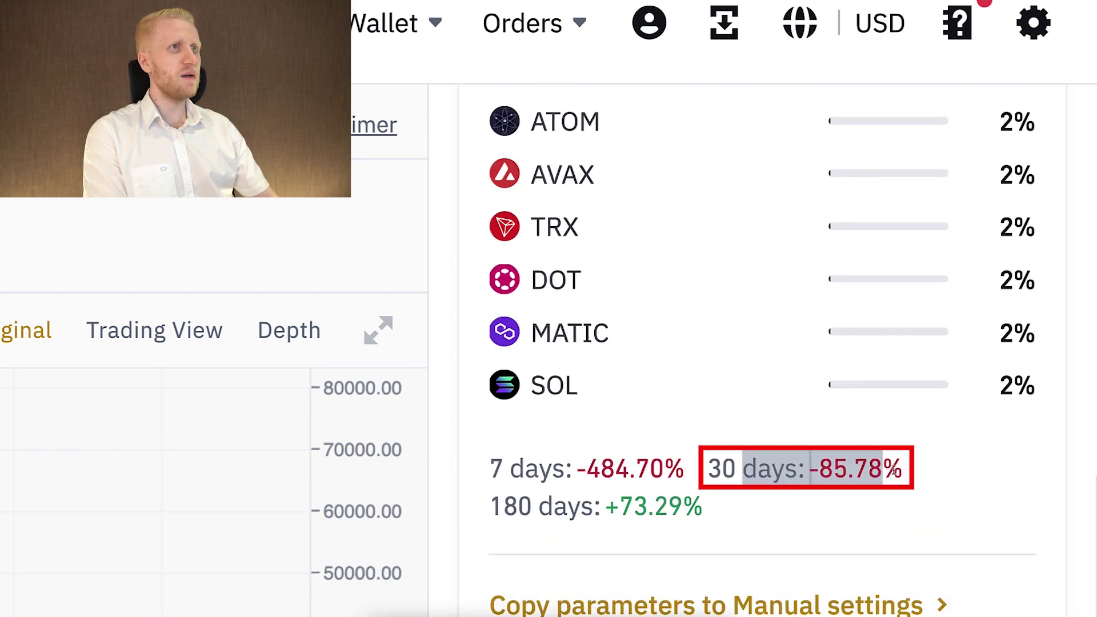
{"action": "scroll", "coordinate": [893, 470], "scroll_direction": "down", "scroll_amount": 1}
{"action": "left_click_drag", "start_coordinate": [524, 436], "coordinate": [684, 436]}
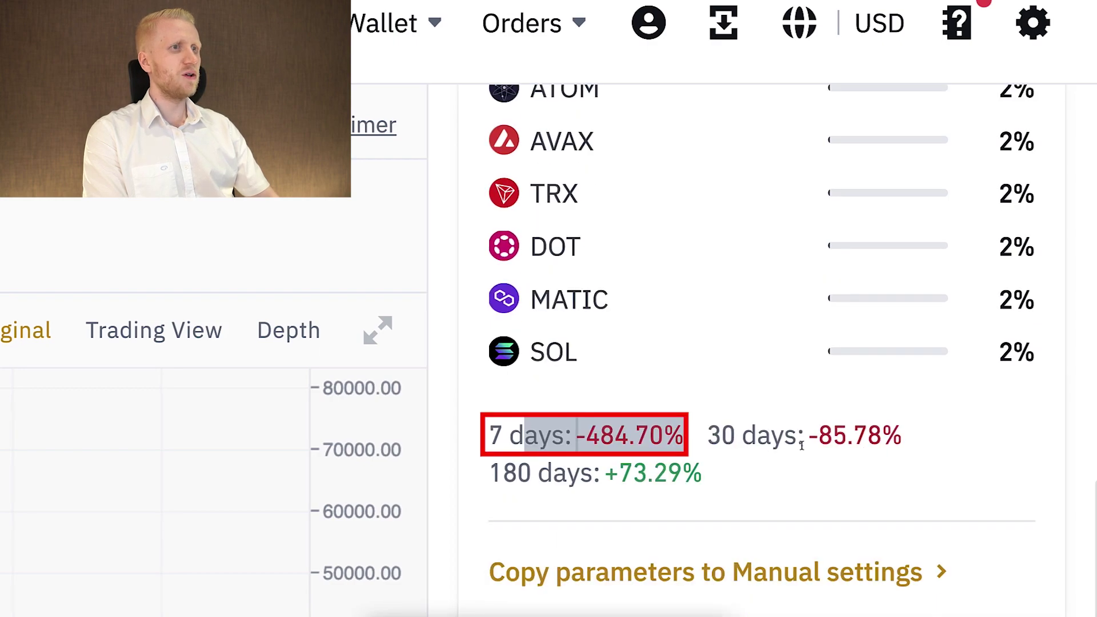
{"action": "scroll", "coordinate": [713, 458], "scroll_direction": "down", "scroll_amount": 2}
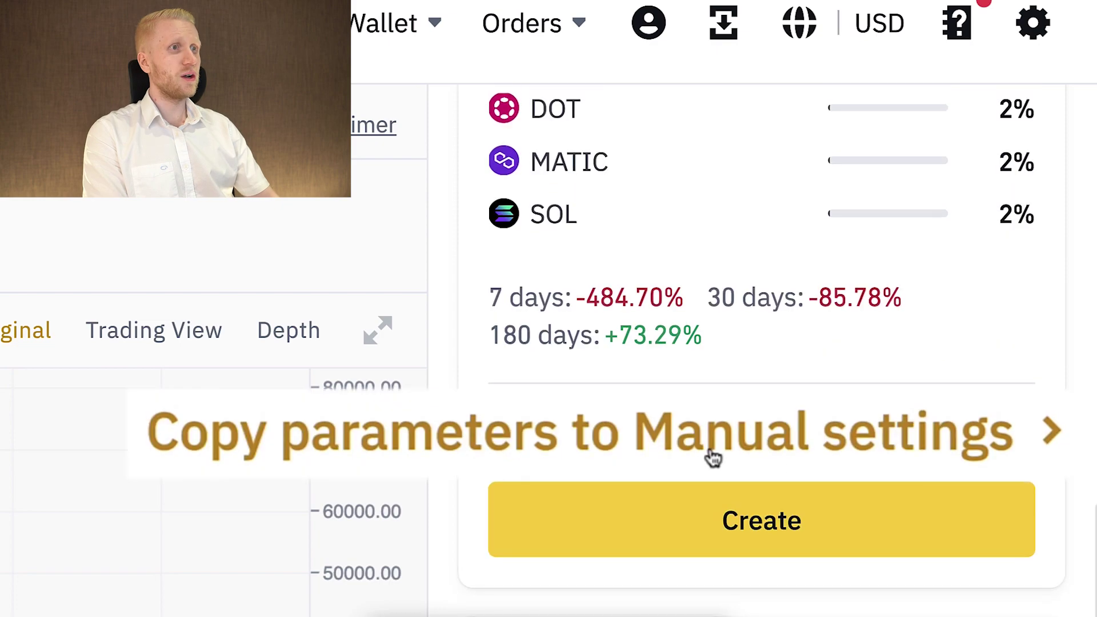
Step: Copy the Proof of Stake weights (ETH 67%, BNB 15%, ADA 4%) into Manual, down to Invest Coin
{"action": "left_click", "coordinate": [599, 449]}
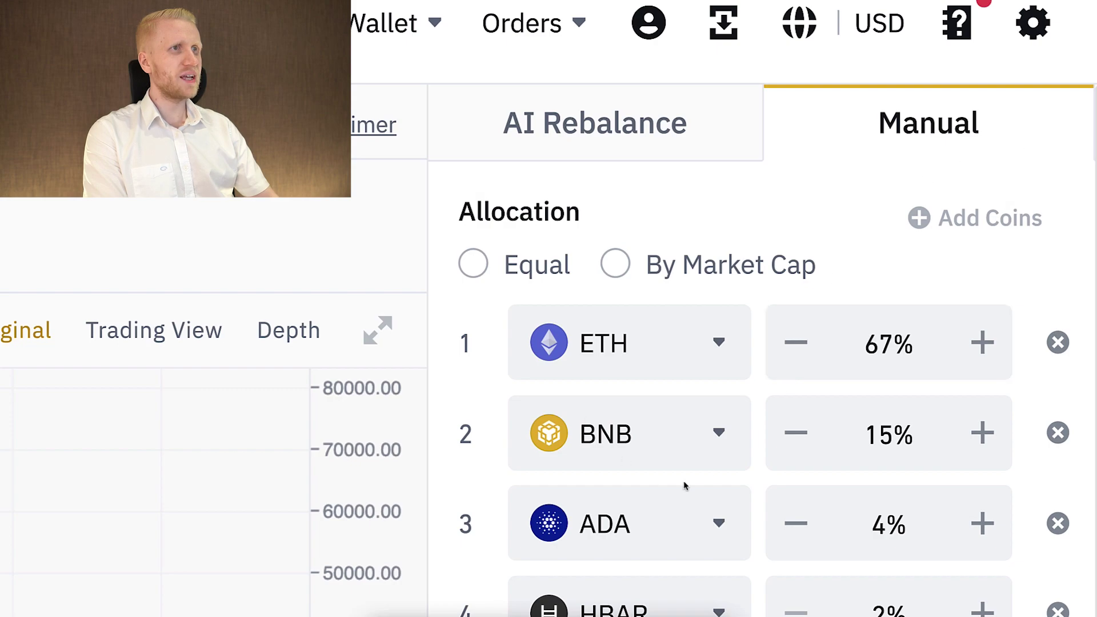
{"action": "scroll", "coordinate": [1009, 270], "scroll_direction": "down", "scroll_amount": 2}
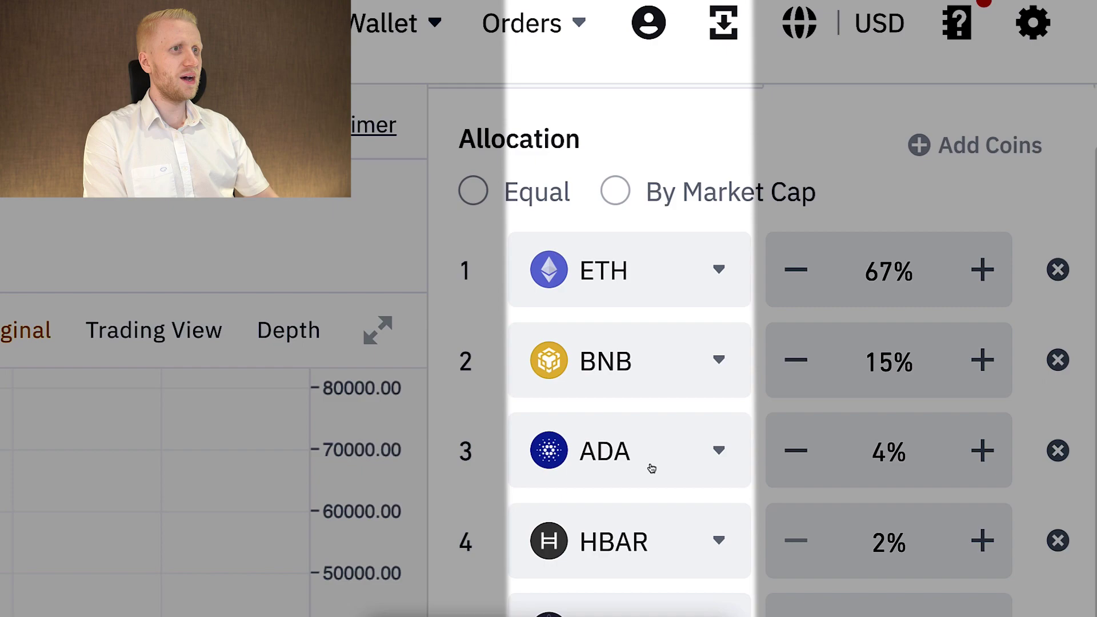
{"action": "scroll", "coordinate": [740, 461], "scroll_direction": "down", "scroll_amount": 10}
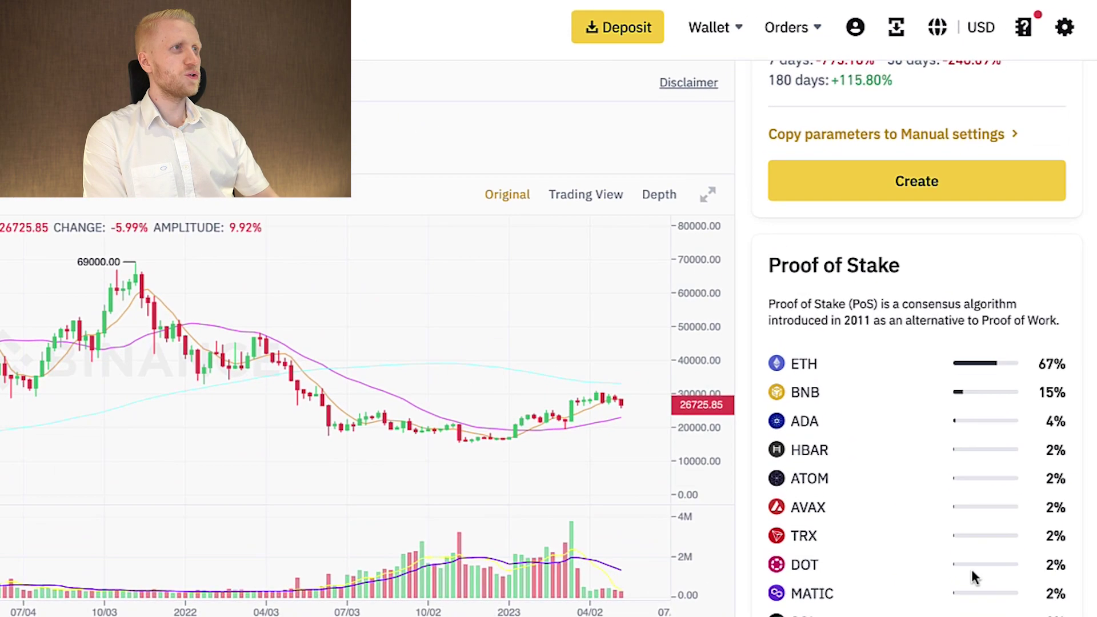
Step: Browse the AI Rebalance category cards to find the Proof of Work portfolio
{"action": "scroll", "coordinate": [974, 571], "scroll_direction": "down", "scroll_amount": 5}
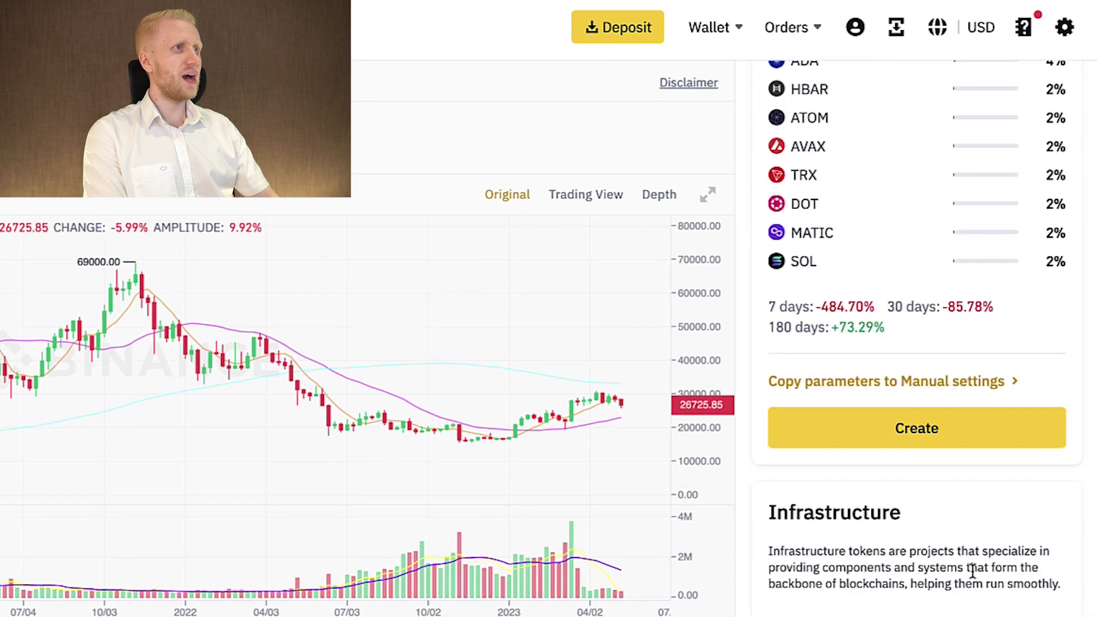
{"action": "scroll", "coordinate": [975, 571], "scroll_direction": "down", "scroll_amount": 10}
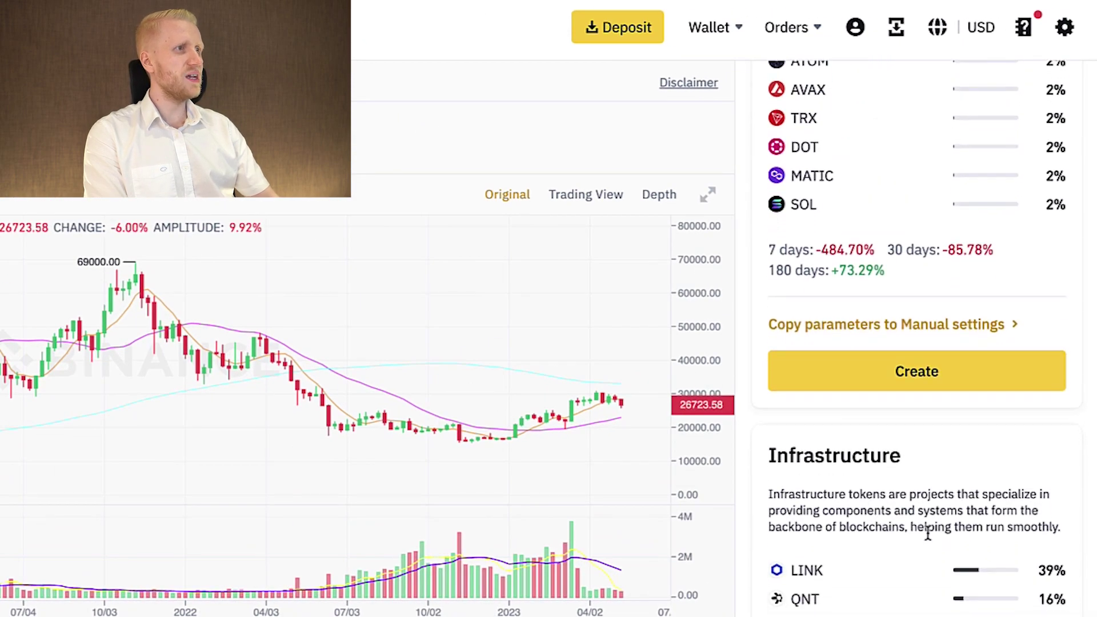
{"action": "scroll", "coordinate": [930, 540], "scroll_direction": "down", "scroll_amount": 8}
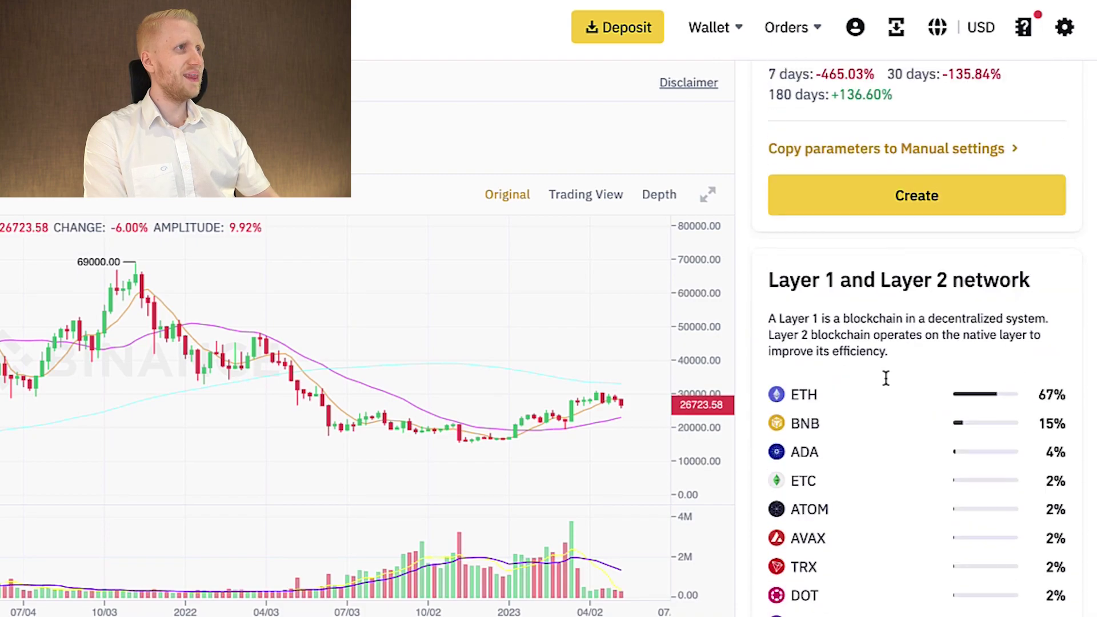
{"action": "scroll", "coordinate": [909, 323], "scroll_direction": "down", "scroll_amount": 10}
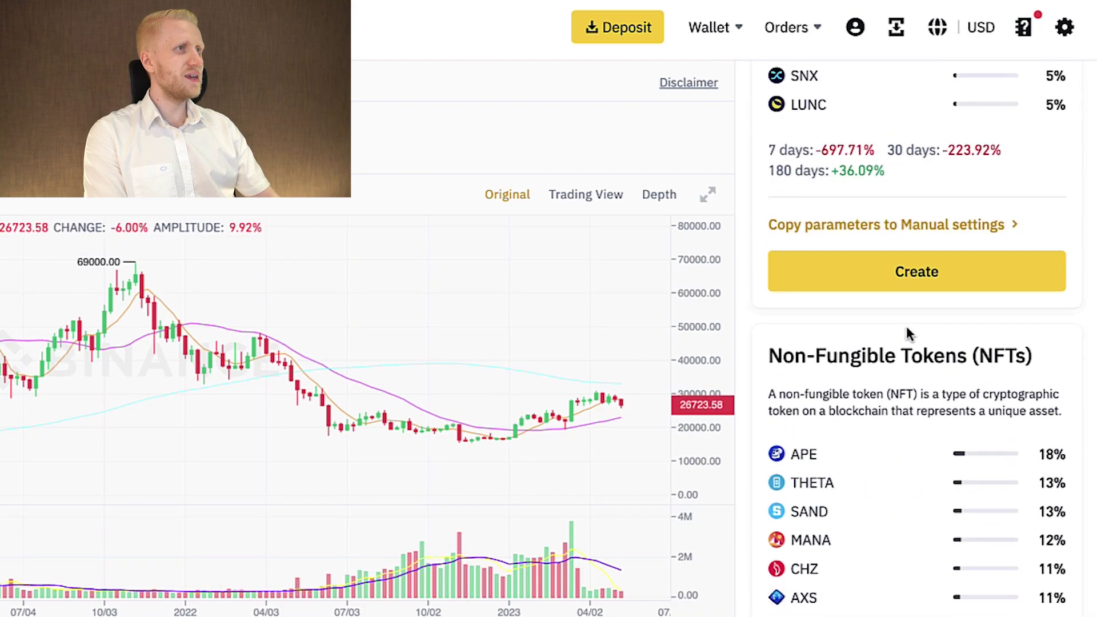
{"action": "scroll", "coordinate": [908, 331], "scroll_direction": "up", "scroll_amount": 18}
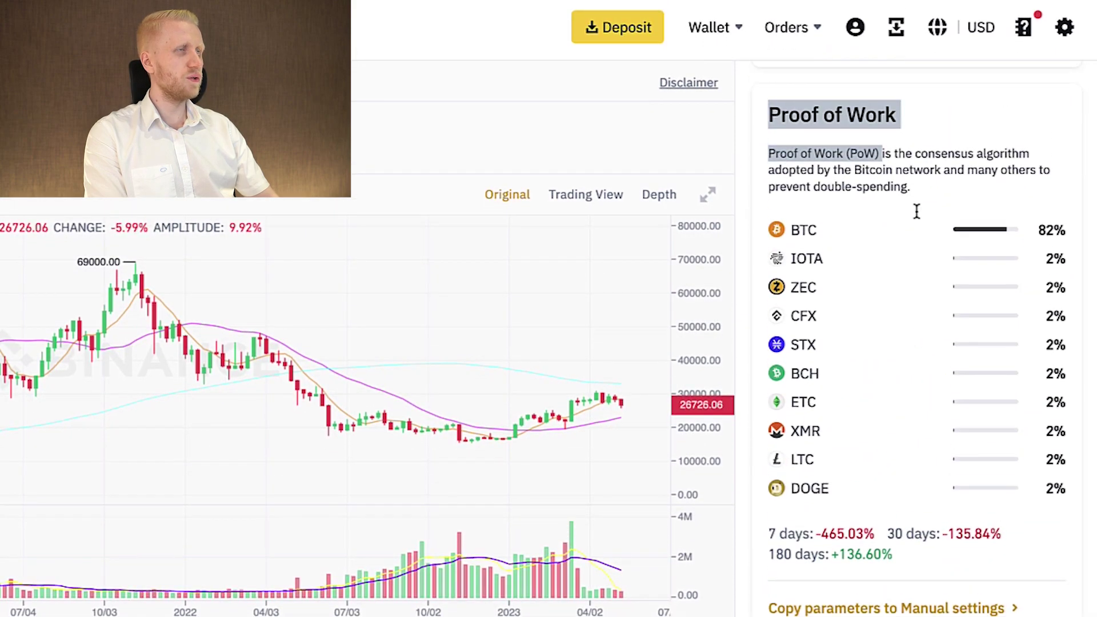
{"action": "scroll", "coordinate": [972, 286], "scroll_direction": "up", "scroll_amount": 3}
{"action": "scroll", "coordinate": [972, 286], "scroll_direction": "down", "scroll_amount": 5}
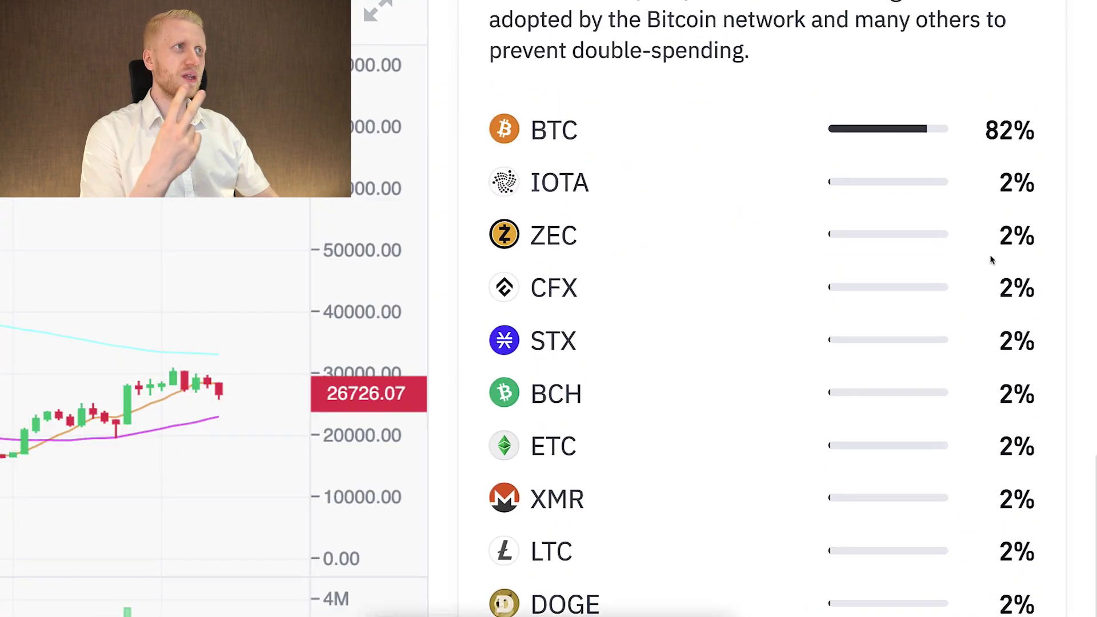
{"action": "scroll", "coordinate": [992, 260], "scroll_direction": "up", "scroll_amount": 3}
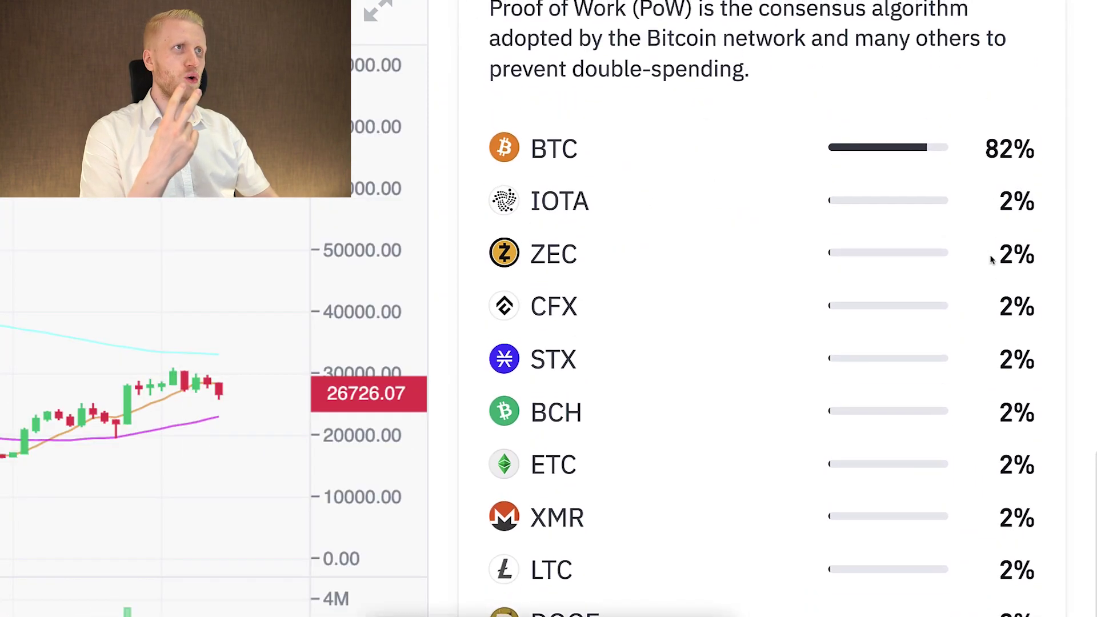
{"action": "scroll", "coordinate": [1021, 332], "scroll_direction": "down", "scroll_amount": 2}
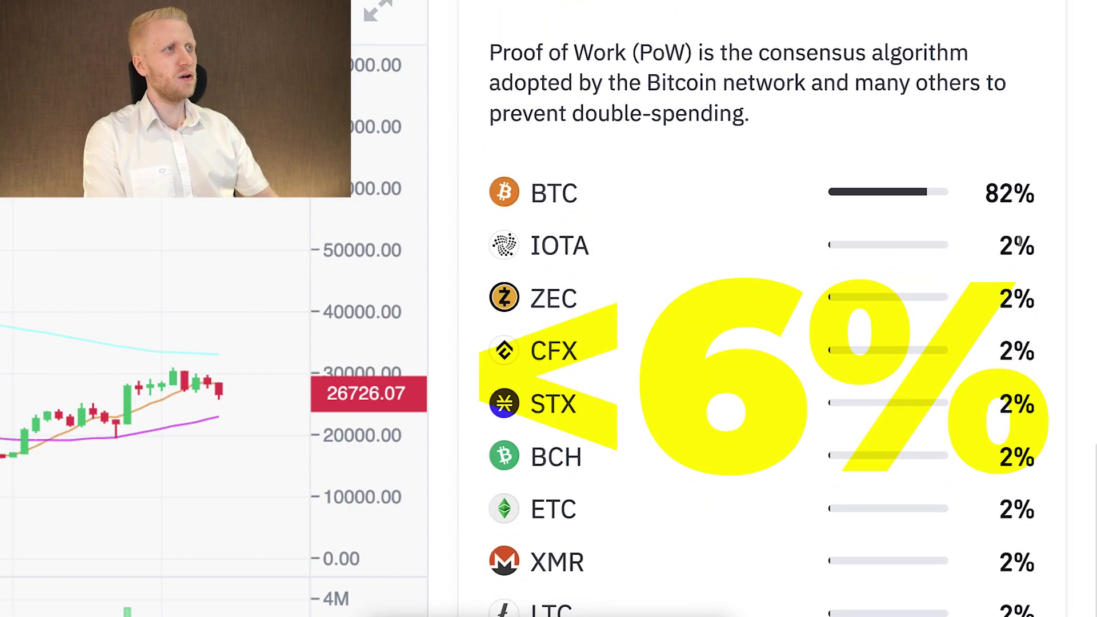
Step: Highlight IOTA's 2% share in Proof of Work, then start a bot from that portfolio
{"action": "double_click", "coordinate": [1018, 245]}
{"action": "scroll", "coordinate": [1004, 277], "scroll_direction": "down", "scroll_amount": 3}
{"action": "scroll", "coordinate": [1011, 304], "scroll_direction": "up", "scroll_amount": 5}
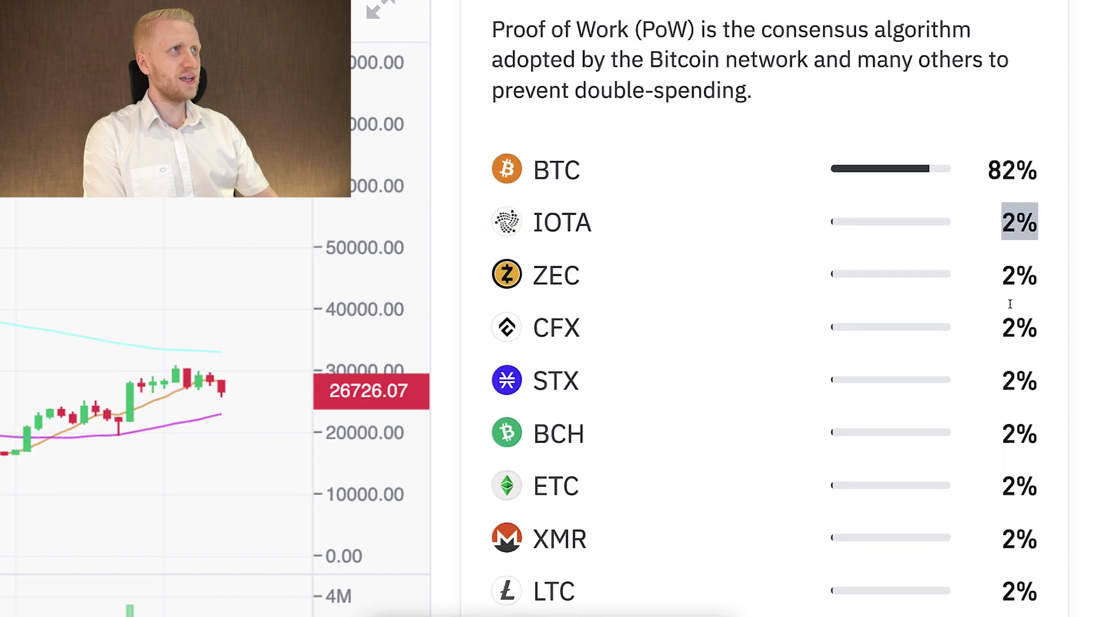
{"action": "left_click", "coordinate": [1037, 314]}
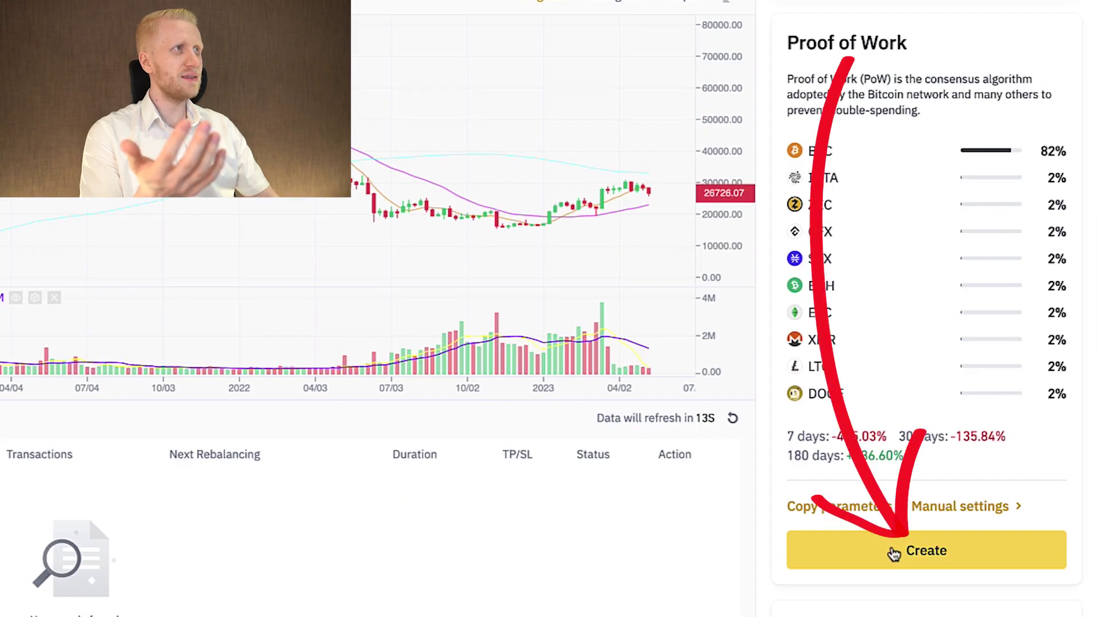
{"action": "left_click", "coordinate": [895, 553]}
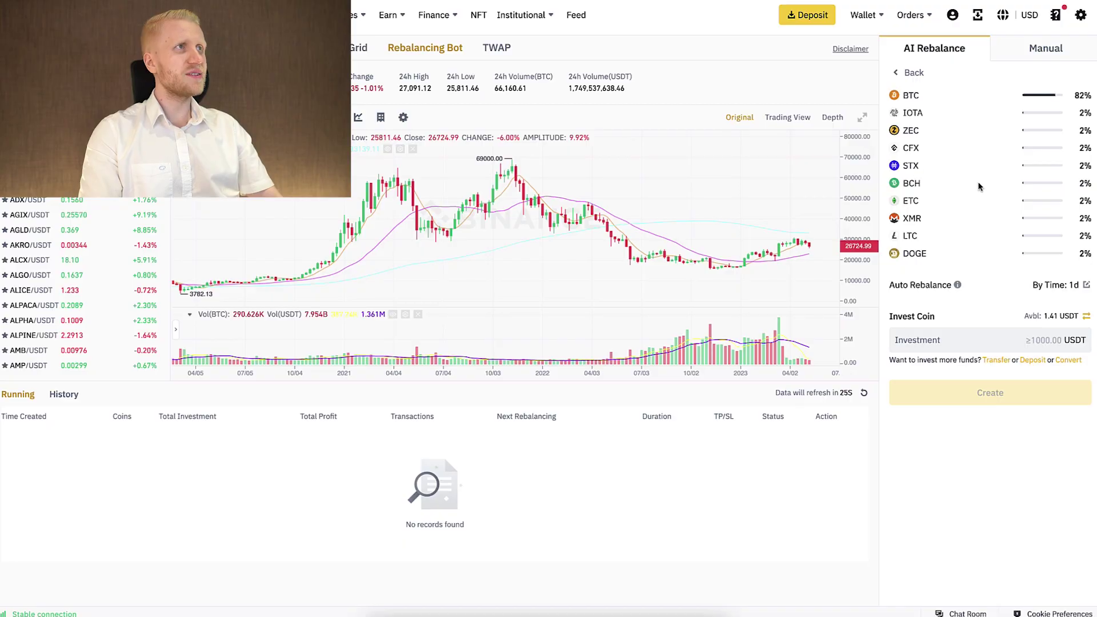
{"action": "mouse_move", "coordinate": [858, 19]}
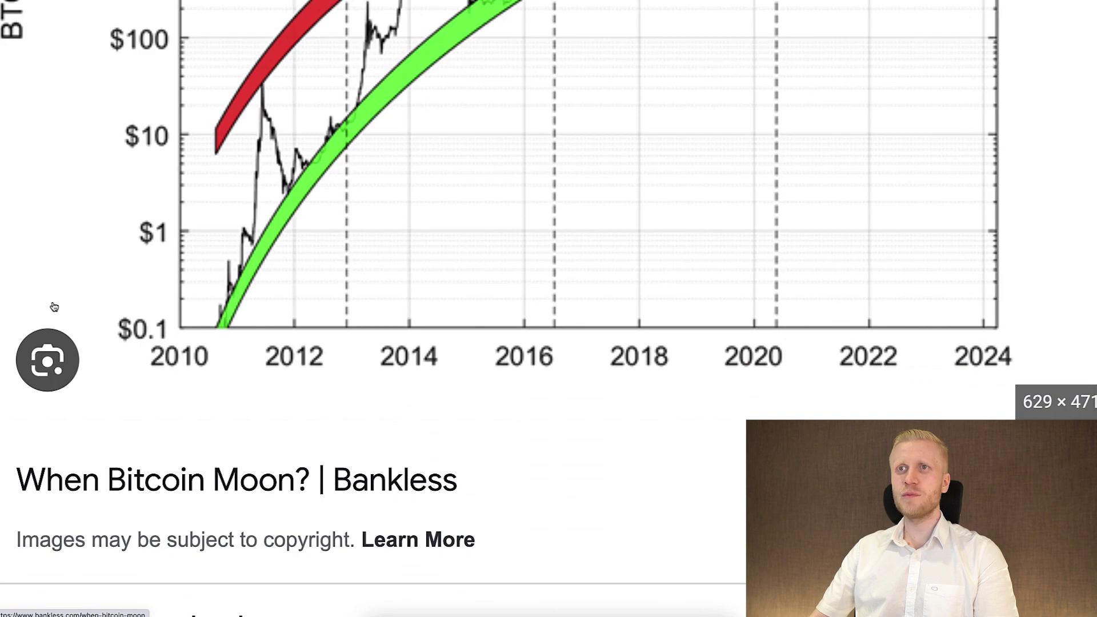
Step: Scroll back up through the Bankless 'When Bitcoin Moon?' Bitcoin price-band chart preview
{"action": "scroll", "coordinate": [183, 327], "scroll_direction": "up", "scroll_amount": 3}
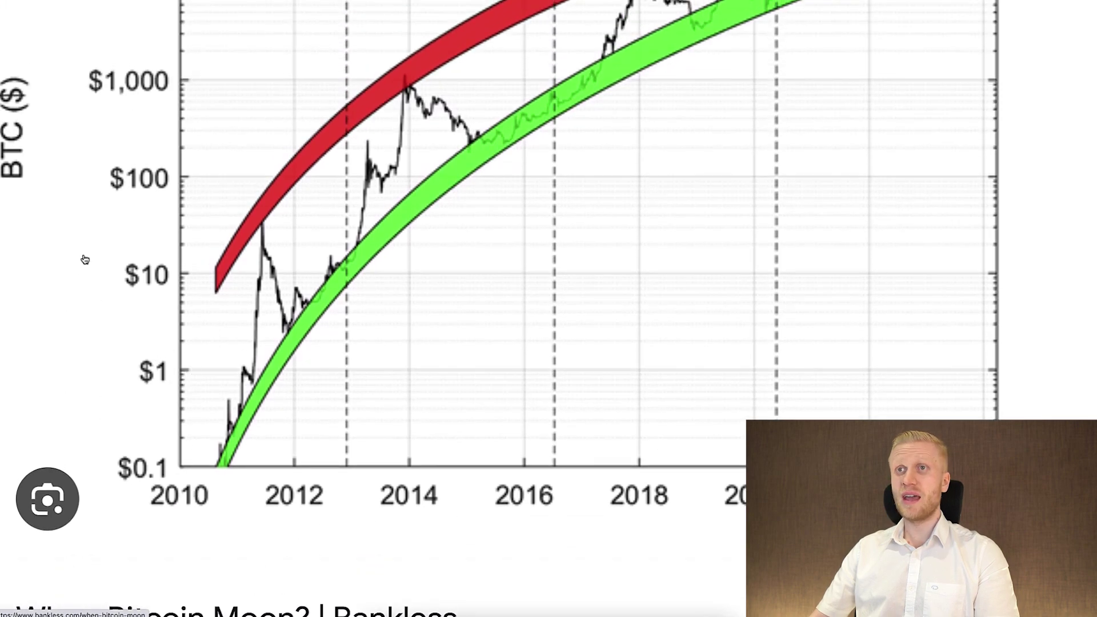
{"action": "scroll", "coordinate": [126, 280], "scroll_direction": "up", "scroll_amount": 2}
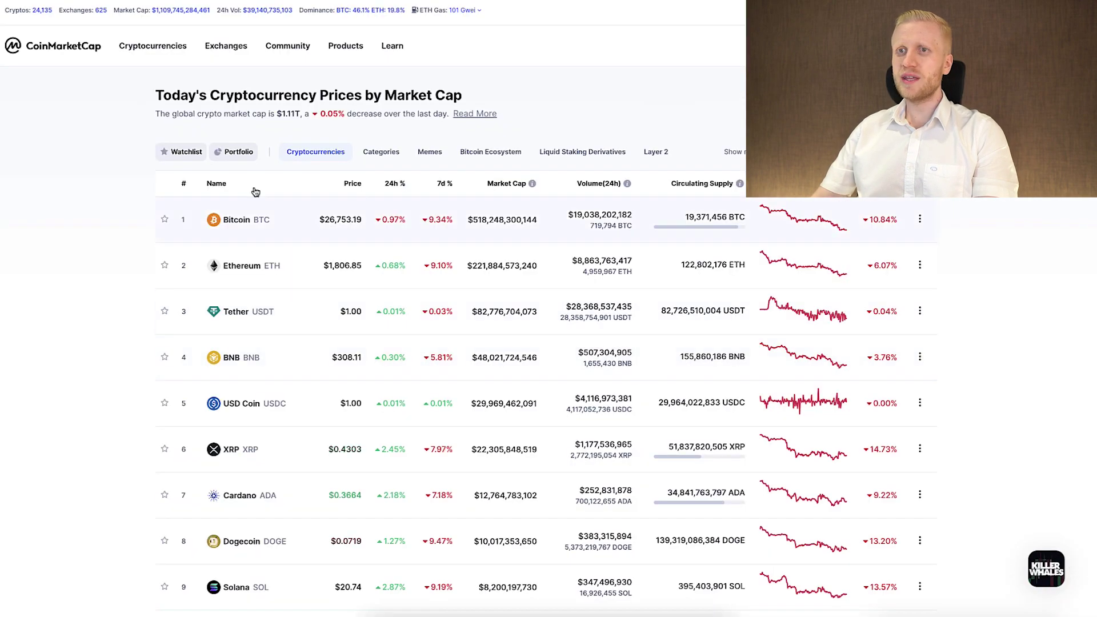
Step: Skim today's CoinMarketCap rankings, then switch to the 29 December 2013 historical snapshot tab
{"action": "scroll", "coordinate": [377, 508], "scroll_direction": "down", "scroll_amount": 2}
{"action": "scroll", "coordinate": [375, 474], "scroll_direction": "down", "scroll_amount": 1}
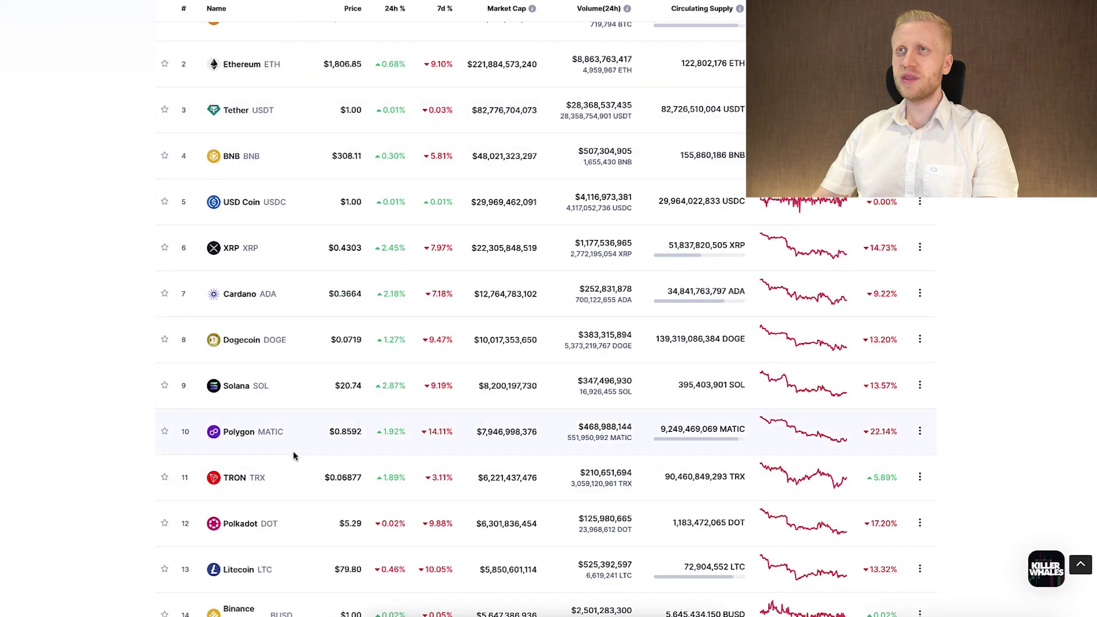
{"action": "scroll", "coordinate": [294, 453], "scroll_direction": "up", "scroll_amount": 4}
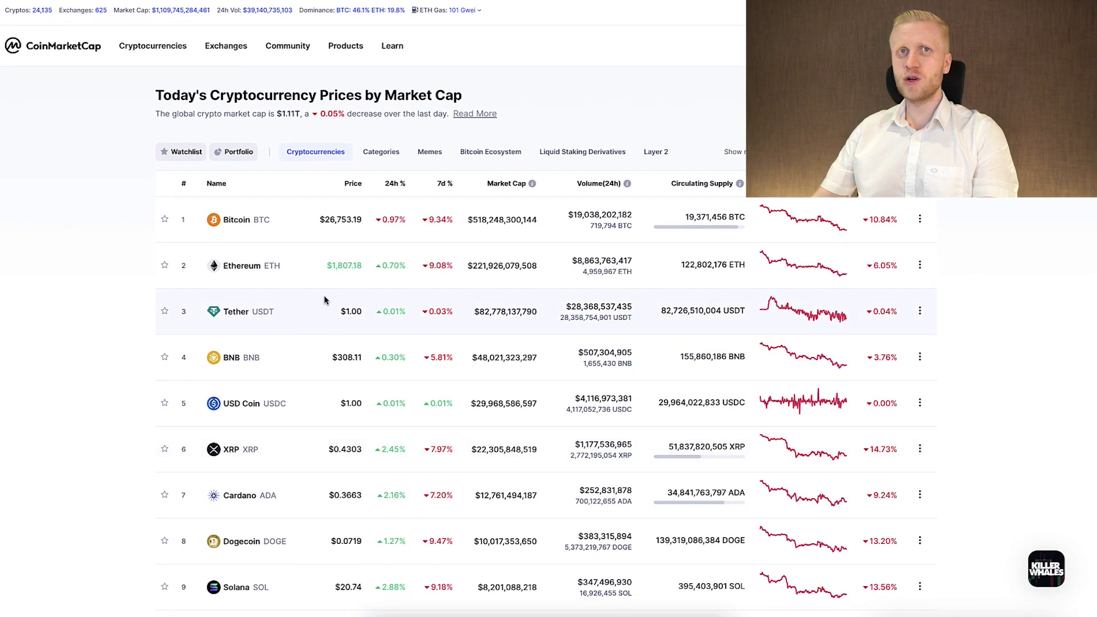
{"action": "scroll", "coordinate": [275, 286], "scroll_direction": "down", "scroll_amount": 15}
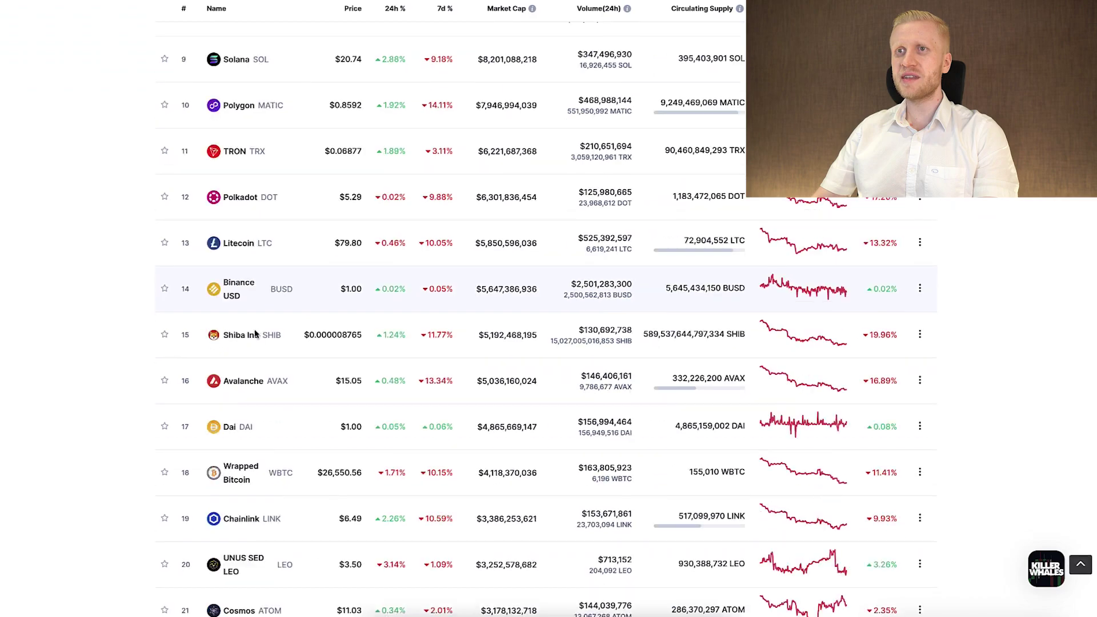
{"action": "scroll", "coordinate": [245, 344], "scroll_direction": "up", "scroll_amount": 15}
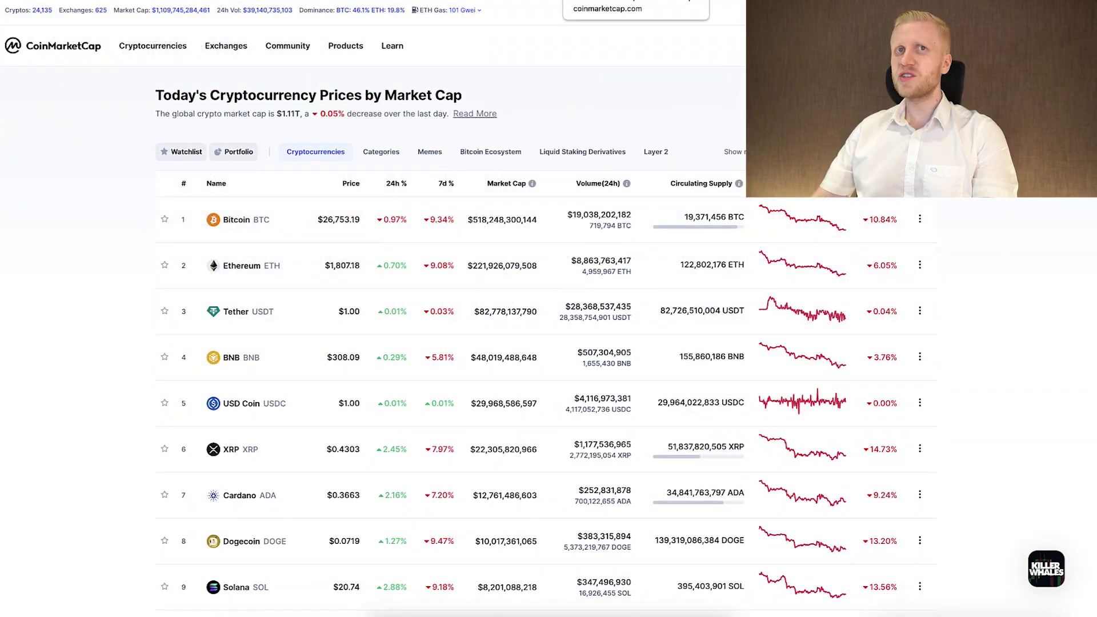
{"action": "key", "text": "ctrl+Tab"}
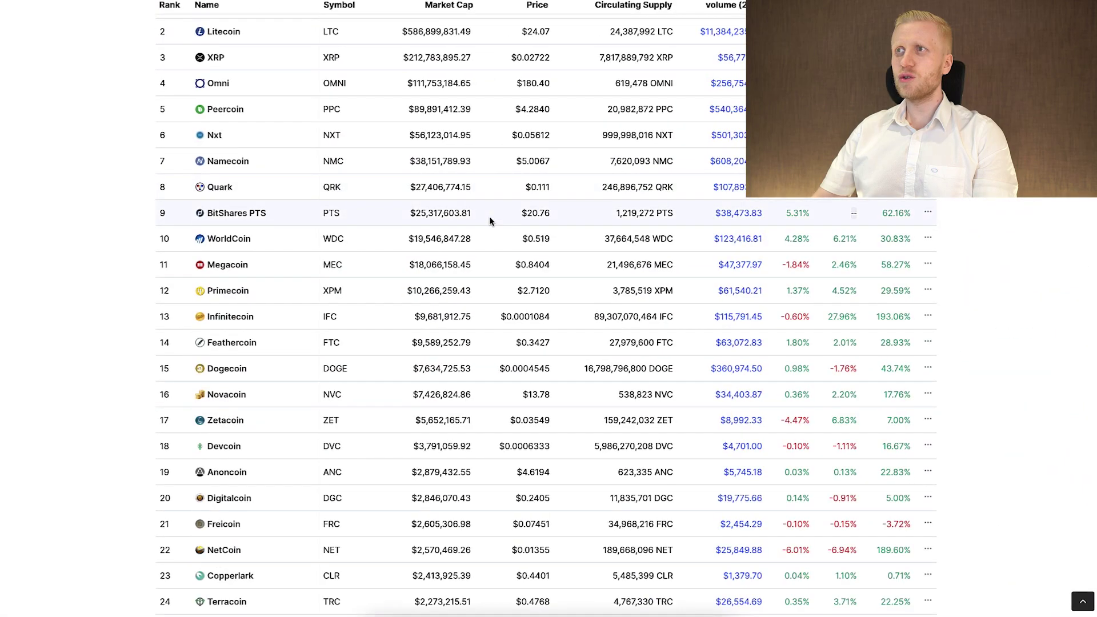
Step: Scroll through the 31 December 2017 snapshot ranking Bitcoin, XRP, Ethereum and Bitcoin Cash on top
{"action": "scroll", "coordinate": [489, 216], "scroll_direction": "up", "scroll_amount": 4}
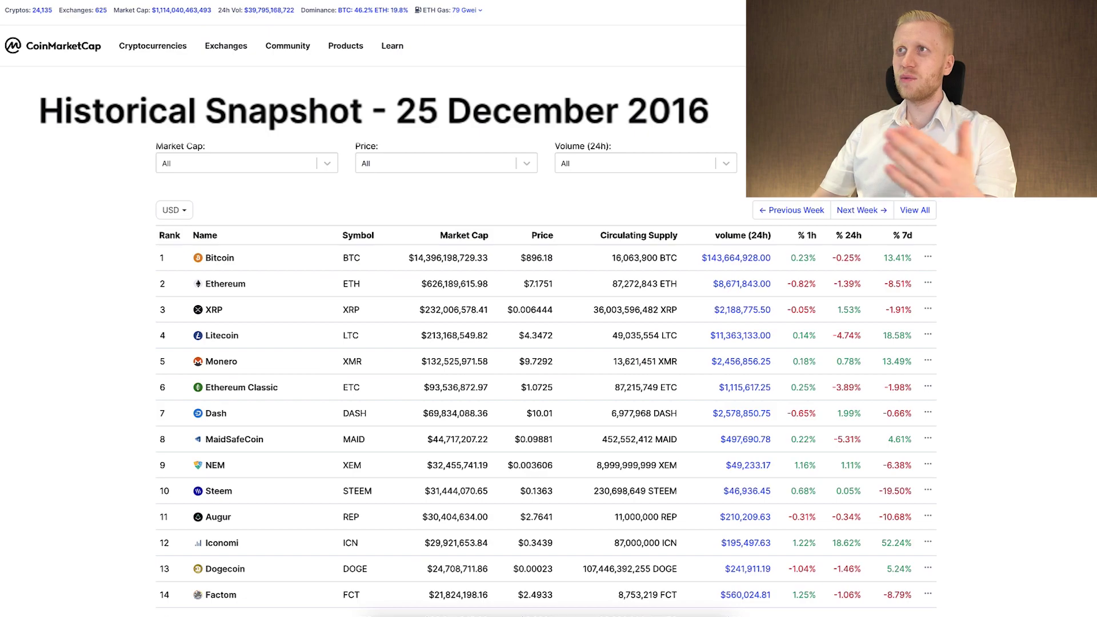
{"action": "scroll", "coordinate": [231, 562], "scroll_direction": "down", "scroll_amount": 2}
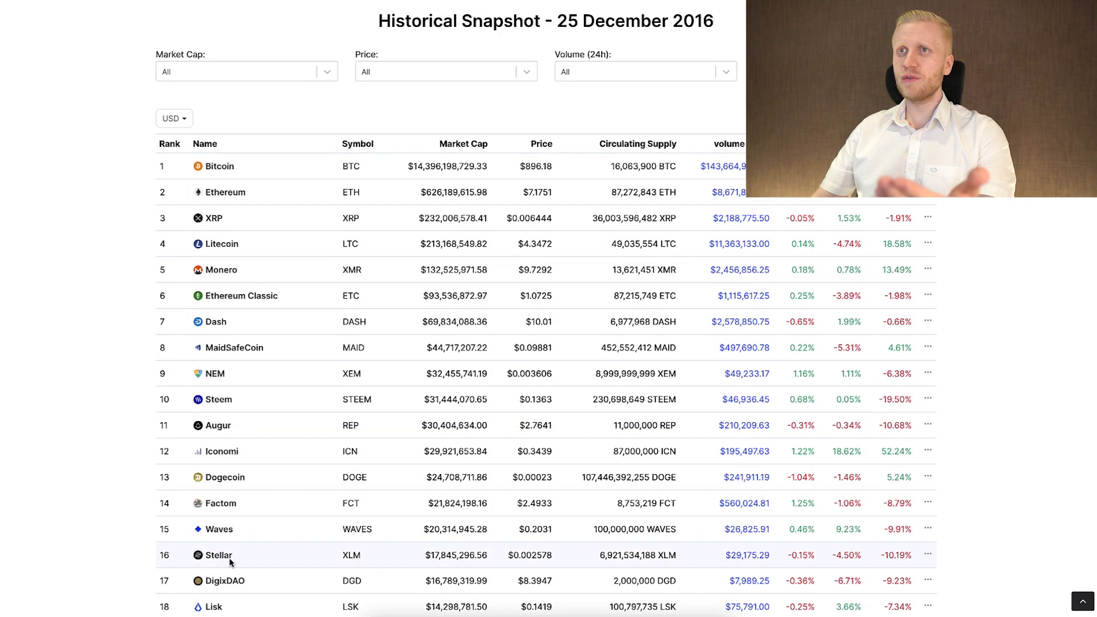
{"action": "scroll", "coordinate": [229, 549], "scroll_direction": "down", "scroll_amount": 10}
{"action": "scroll", "coordinate": [229, 550], "scroll_direction": "up", "scroll_amount": 12}
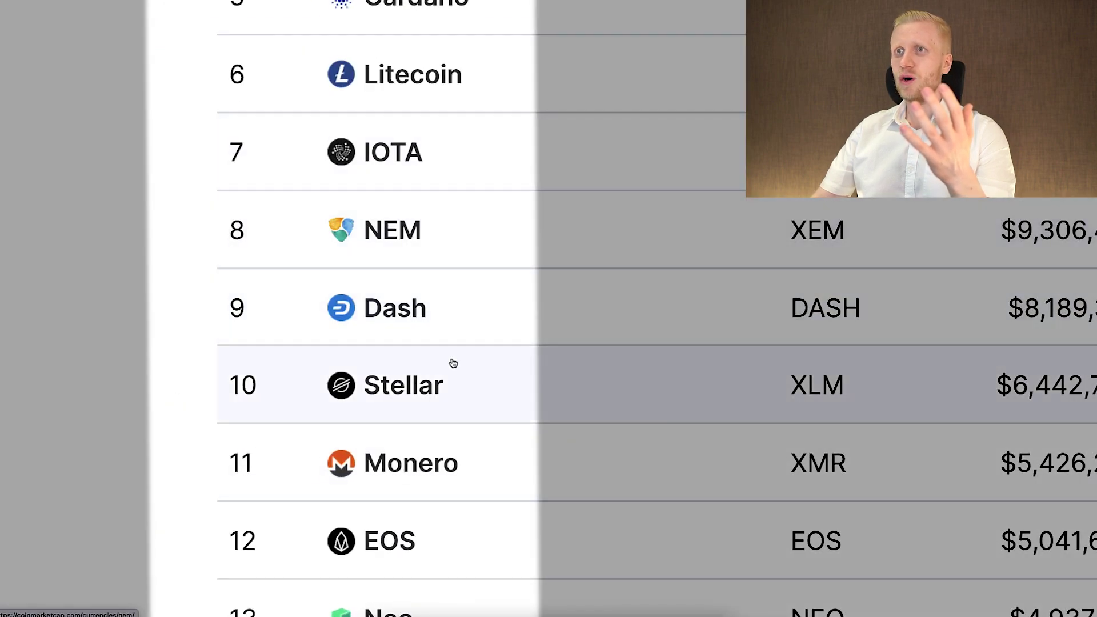
{"action": "scroll", "coordinate": [454, 363], "scroll_direction": "down", "scroll_amount": 5}
{"action": "scroll", "coordinate": [440, 380], "scroll_direction": "down", "scroll_amount": 1}
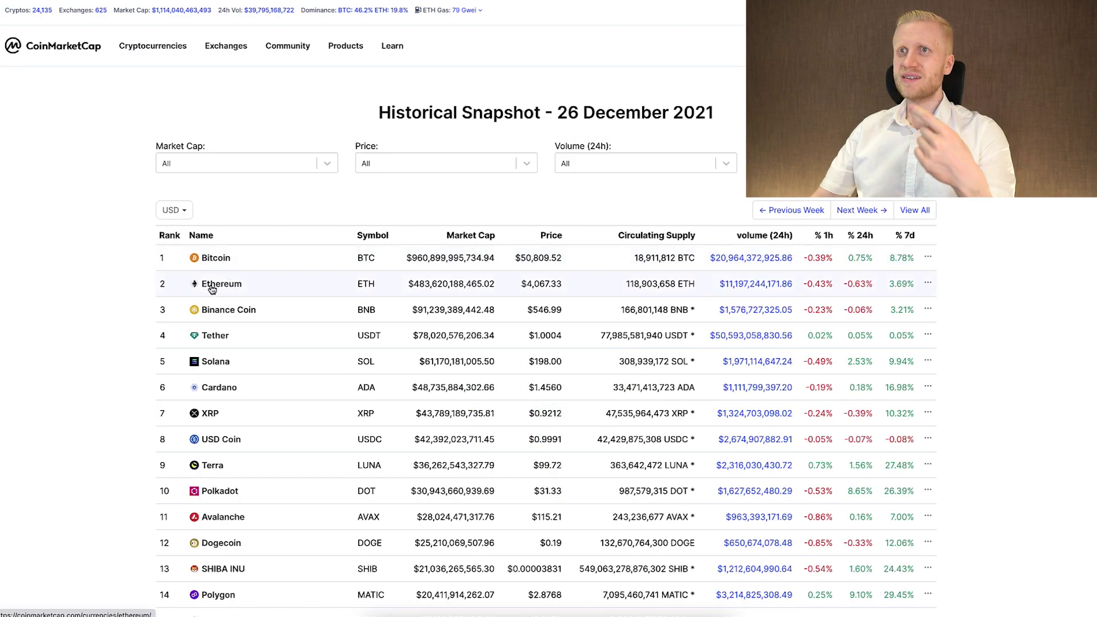
{"action": "scroll", "coordinate": [216, 291], "scroll_direction": "up", "scroll_amount": 10}
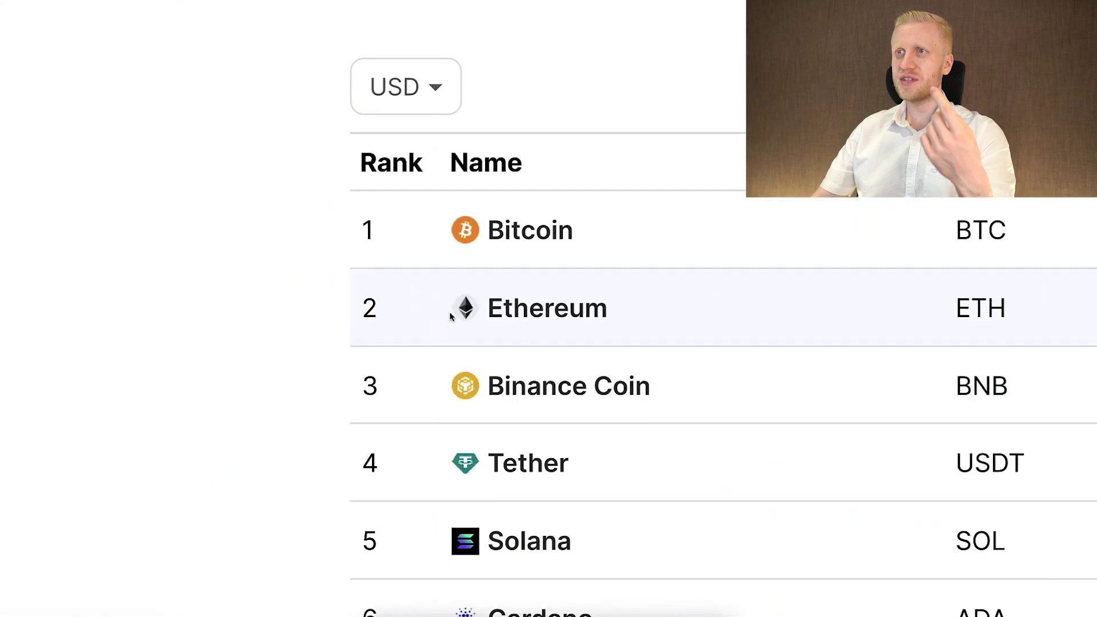
{"action": "scroll", "coordinate": [452, 317], "scroll_direction": "down", "scroll_amount": 10}
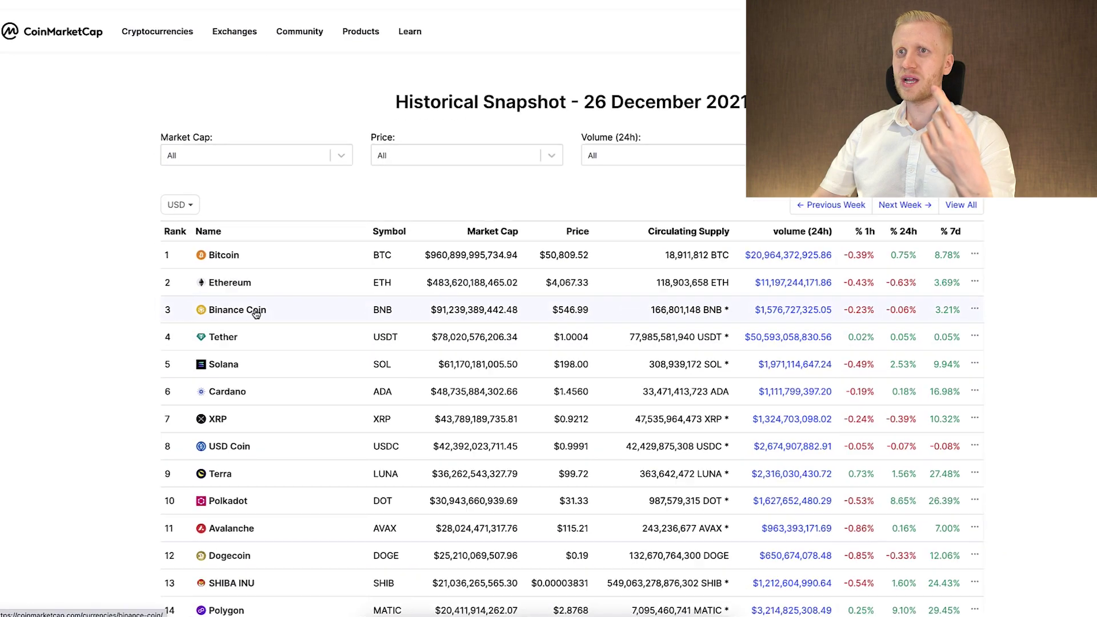
{"action": "scroll", "coordinate": [476, 313], "scroll_direction": "up", "scroll_amount": 10}
{"action": "scroll", "coordinate": [509, 312], "scroll_direction": "down", "scroll_amount": 10}
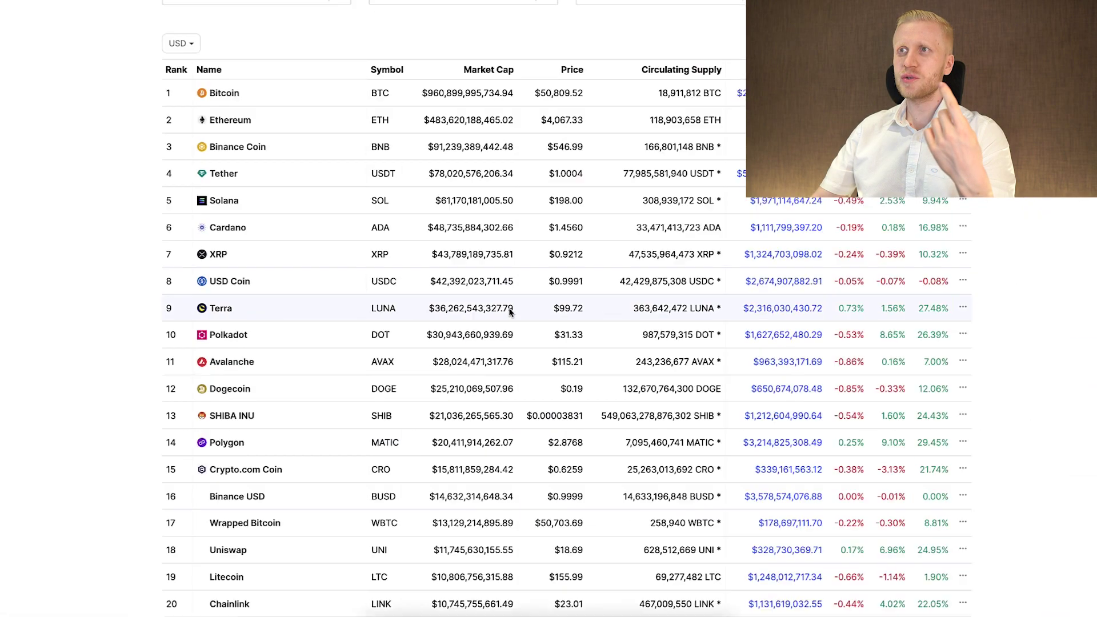
{"action": "scroll", "coordinate": [205, 316], "scroll_direction": "up", "scroll_amount": 10}
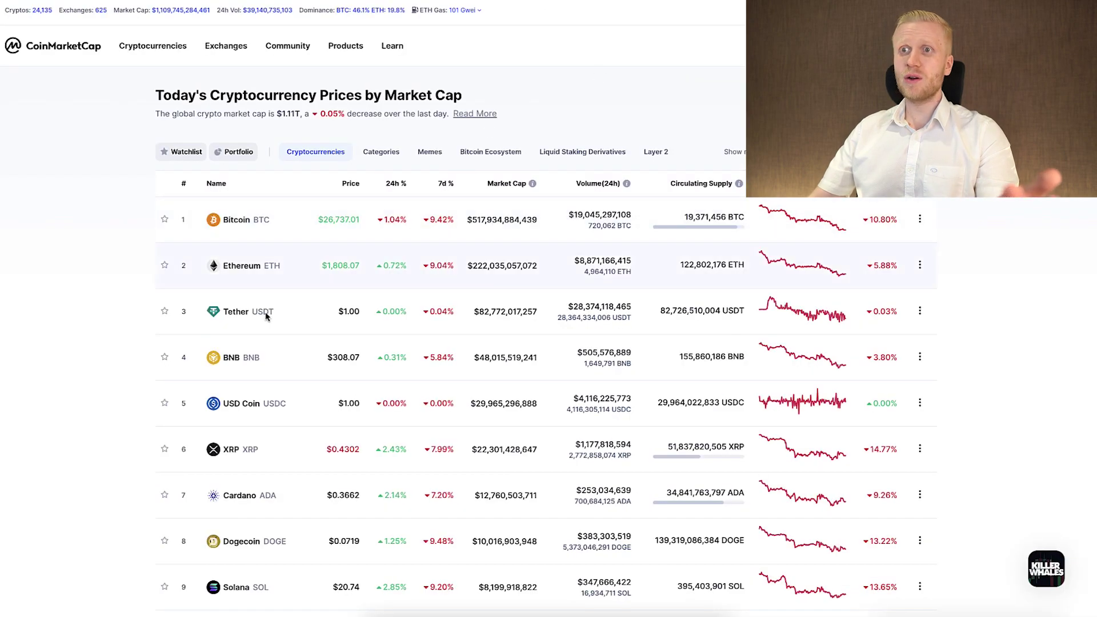
Step: Scroll down today's CoinMarketCap coin rankings and back up to rank 1
{"action": "scroll", "coordinate": [269, 311], "scroll_direction": "down", "scroll_amount": 20}
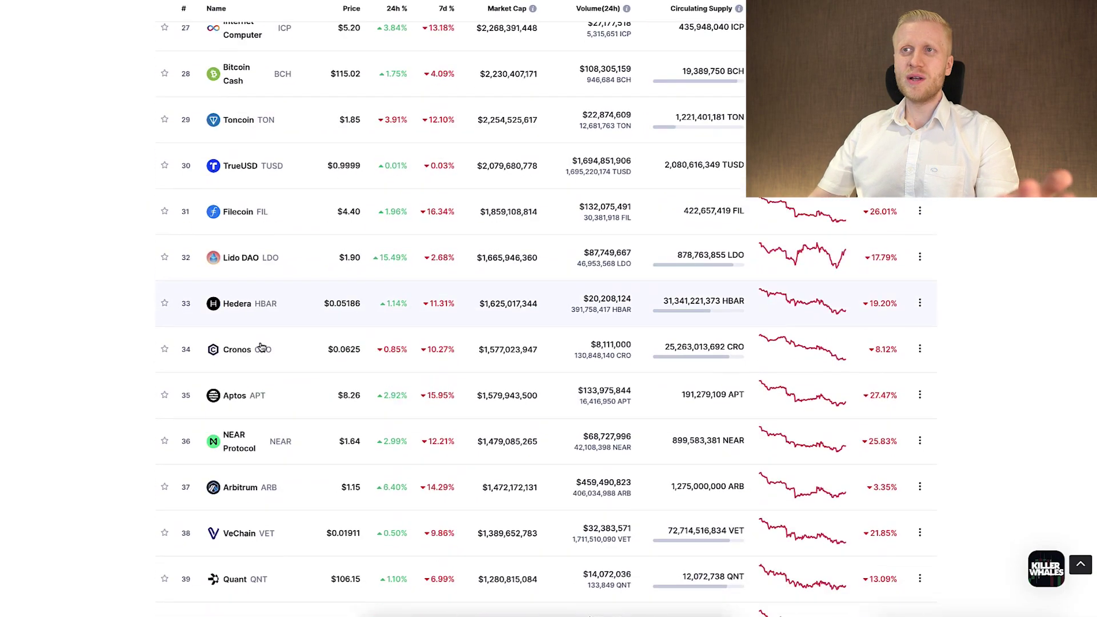
{"action": "scroll", "coordinate": [260, 347], "scroll_direction": "down", "scroll_amount": 20}
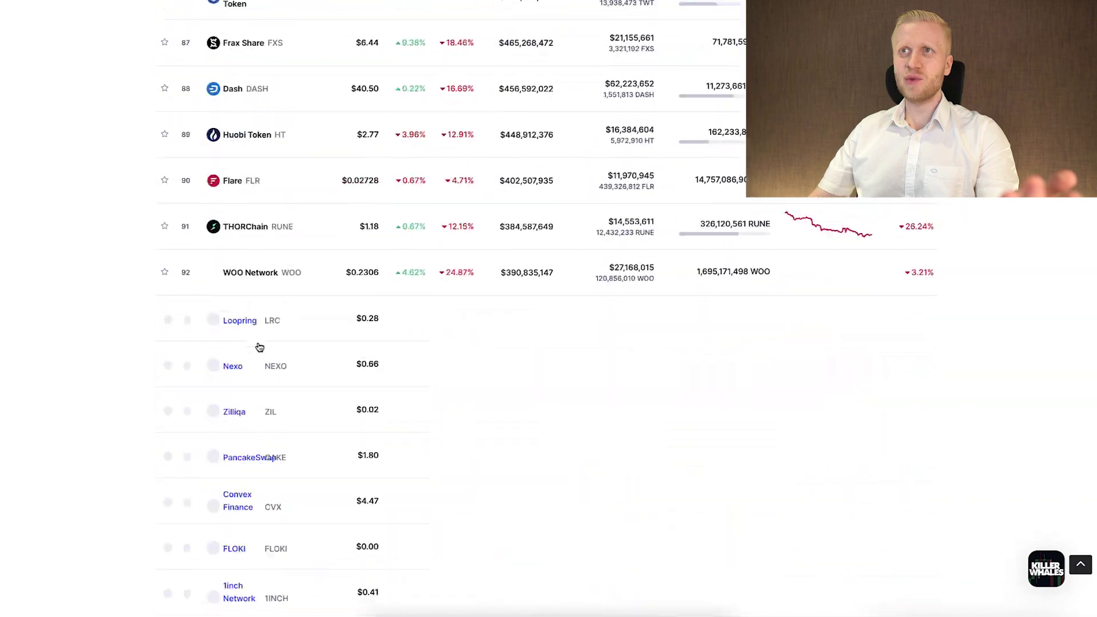
{"action": "scroll", "coordinate": [260, 347], "scroll_direction": "down", "scroll_amount": 5}
{"action": "scroll", "coordinate": [259, 340], "scroll_direction": "up", "scroll_amount": 20}
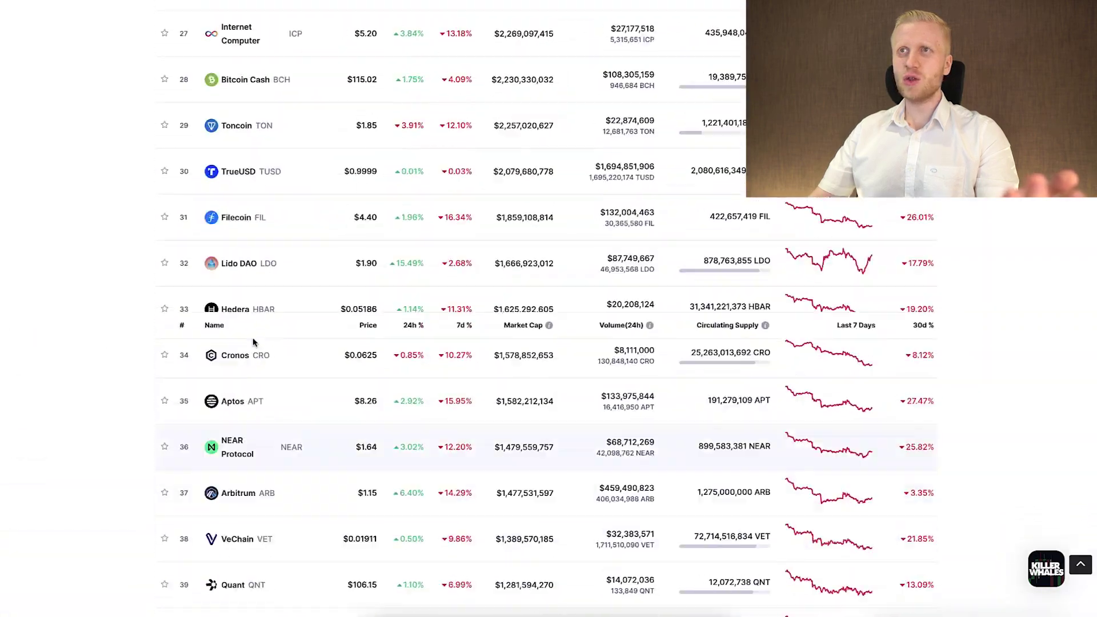
{"action": "scroll", "coordinate": [253, 342], "scroll_direction": "up", "scroll_amount": 20}
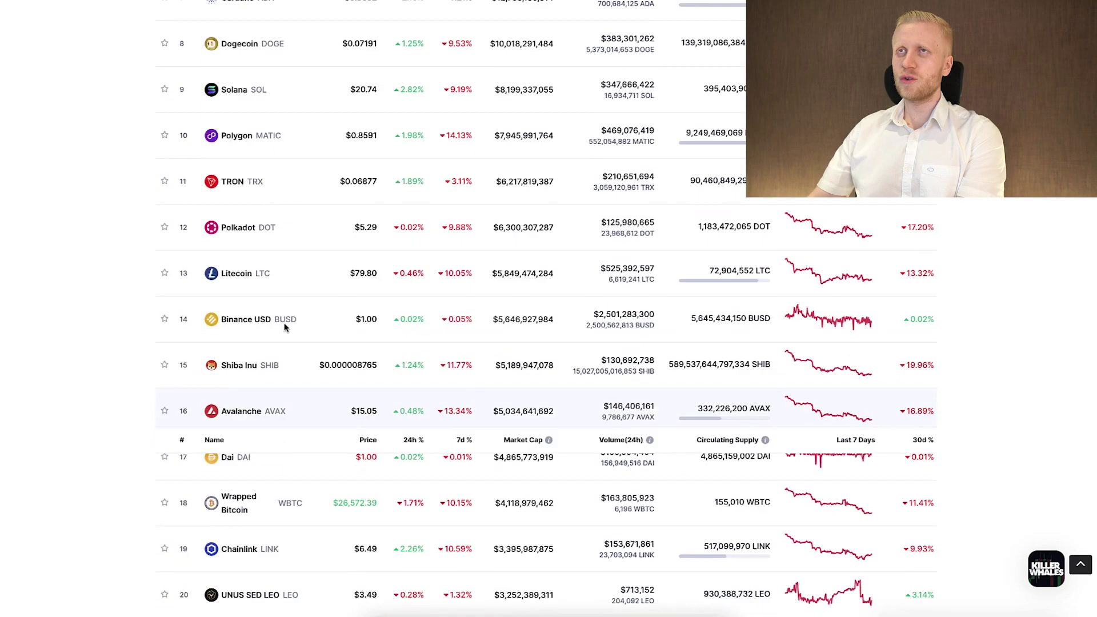
{"action": "scroll", "coordinate": [284, 323], "scroll_direction": "up", "scroll_amount": 10}
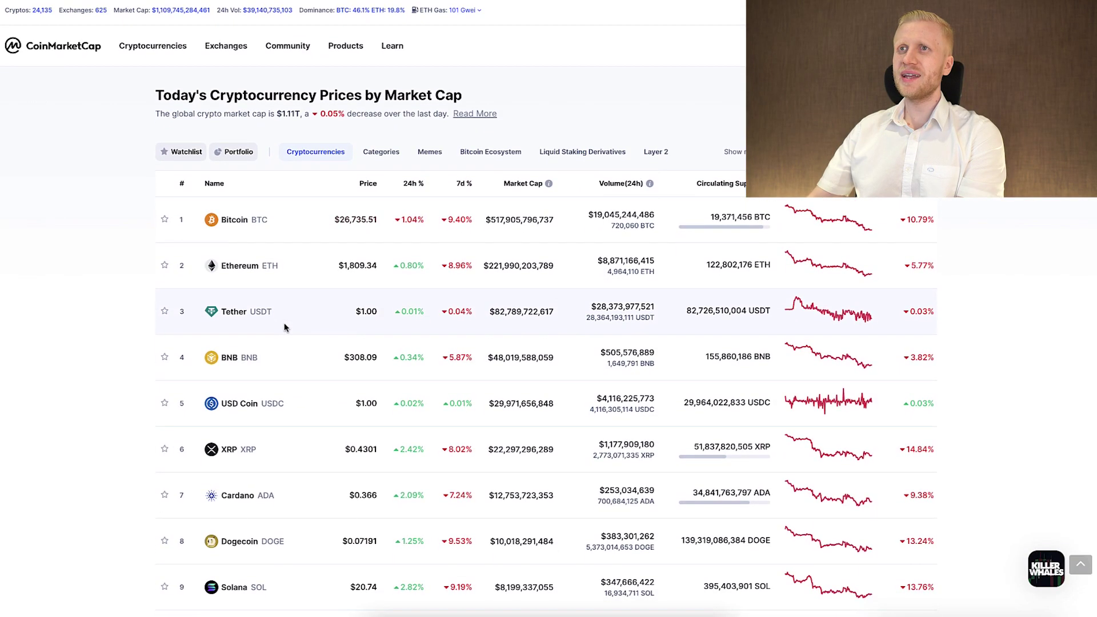
{"action": "scroll", "coordinate": [284, 327], "scroll_direction": "down", "scroll_amount": 20}
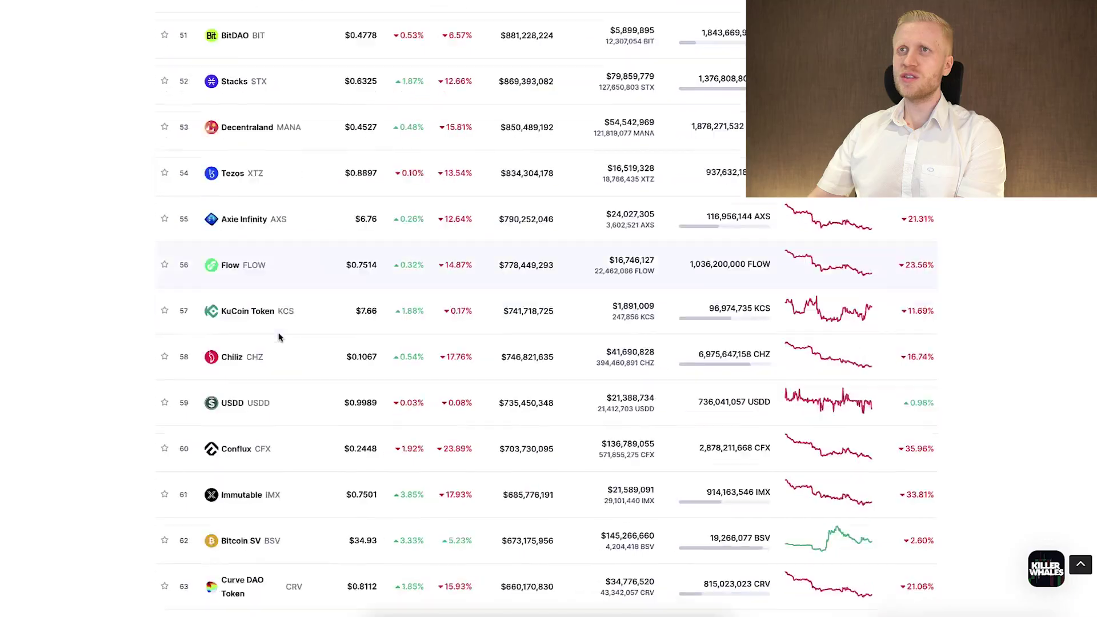
{"action": "scroll", "coordinate": [279, 337], "scroll_direction": "down", "scroll_amount": 10}
{"action": "scroll", "coordinate": [278, 337], "scroll_direction": "up", "scroll_amount": 20}
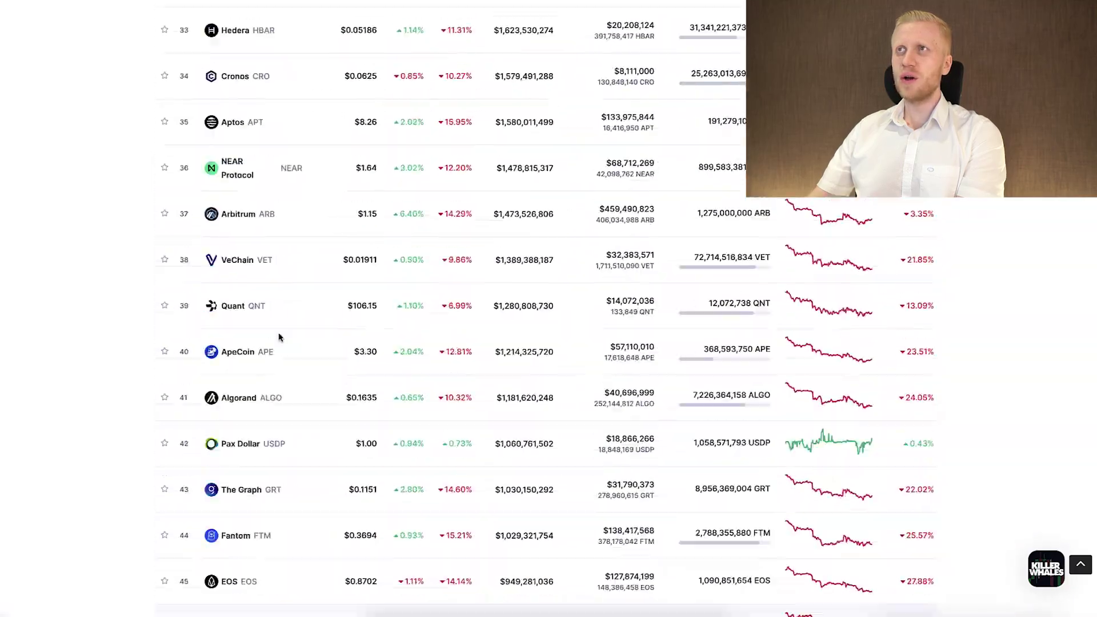
{"action": "scroll", "coordinate": [279, 338], "scroll_direction": "up", "scroll_amount": 1}
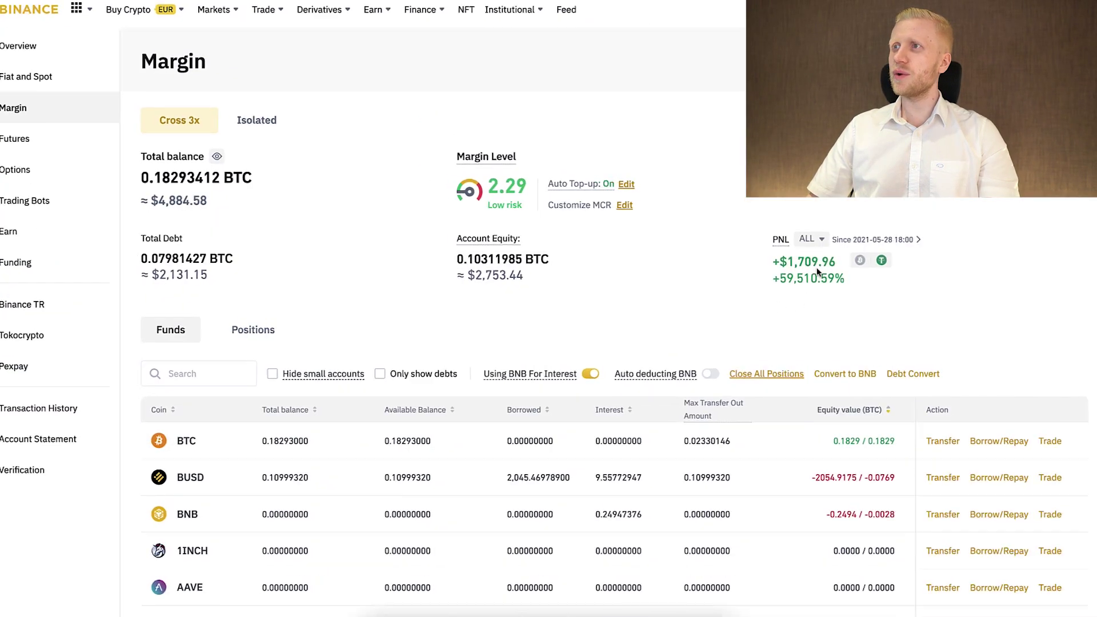
Step: Highlight the cross Margin account's positive PNL figure
{"action": "left_click_drag", "start_coordinate": [760, 275], "coordinate": [839, 267]}
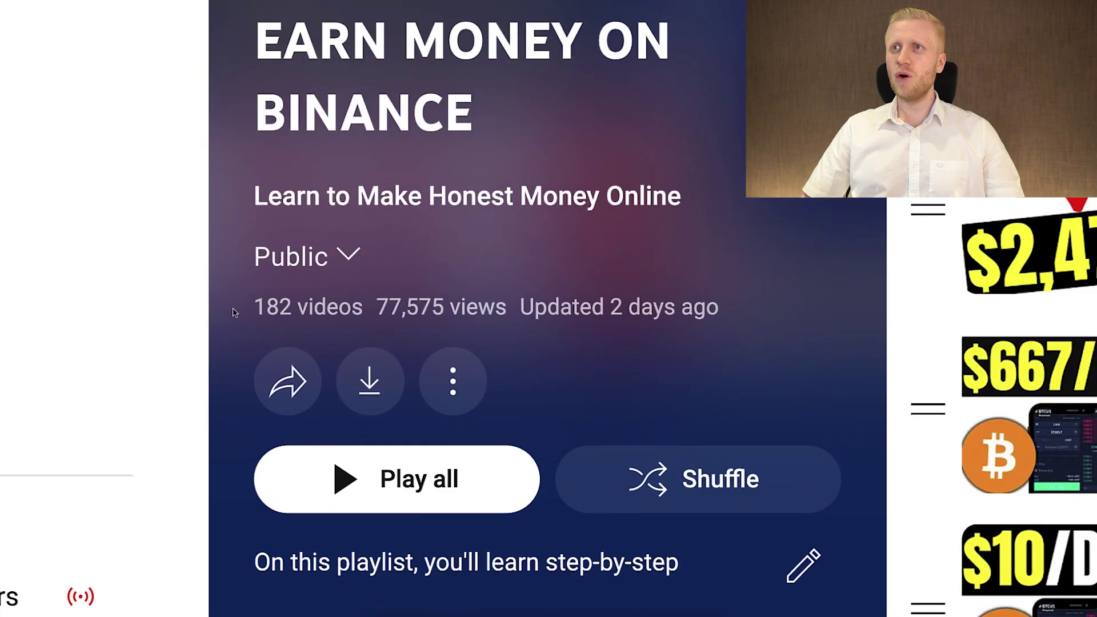
Step: Highlight the playlist title and view count, then scroll through its 182-video list
{"action": "left_click_drag", "start_coordinate": [165, 281], "coordinate": [231, 285]}
{"action": "left_click", "coordinate": [231, 285]}
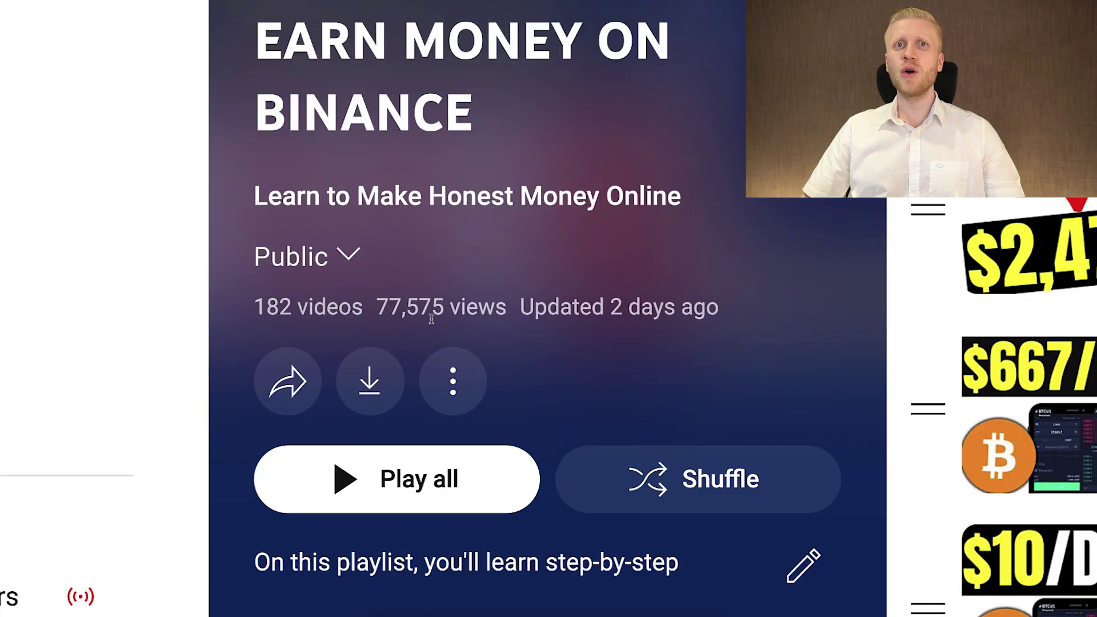
{"action": "scroll", "coordinate": [432, 319], "scroll_direction": "down", "scroll_amount": 10}
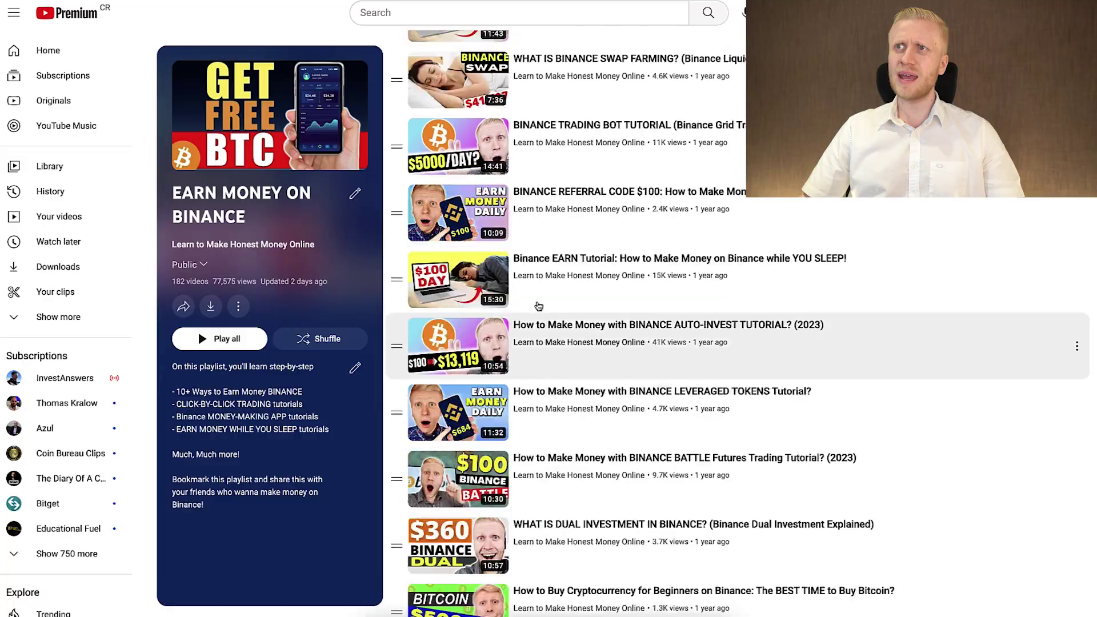
{"action": "scroll", "coordinate": [535, 308], "scroll_direction": "up", "scroll_amount": 15}
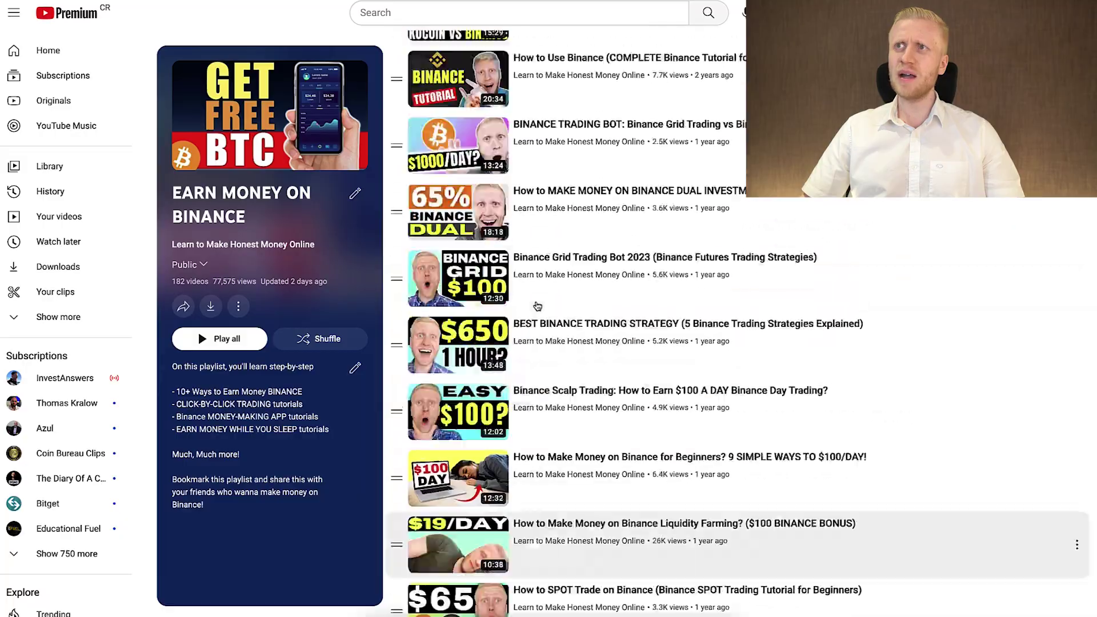